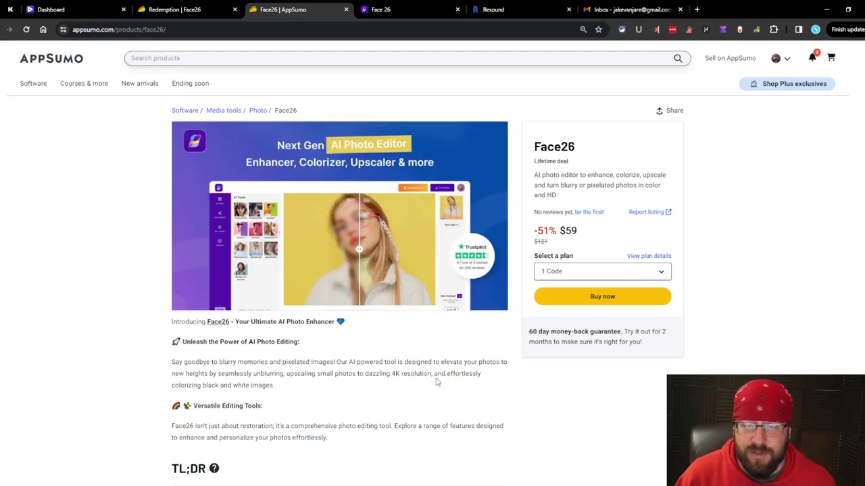
- Review the Face26 deal introduction on AppSumo and read the instructions on its code redemption page
{"action": "scroll", "coordinate": [454, 393], "scroll_direction": "down", "scroll_amount": 3}
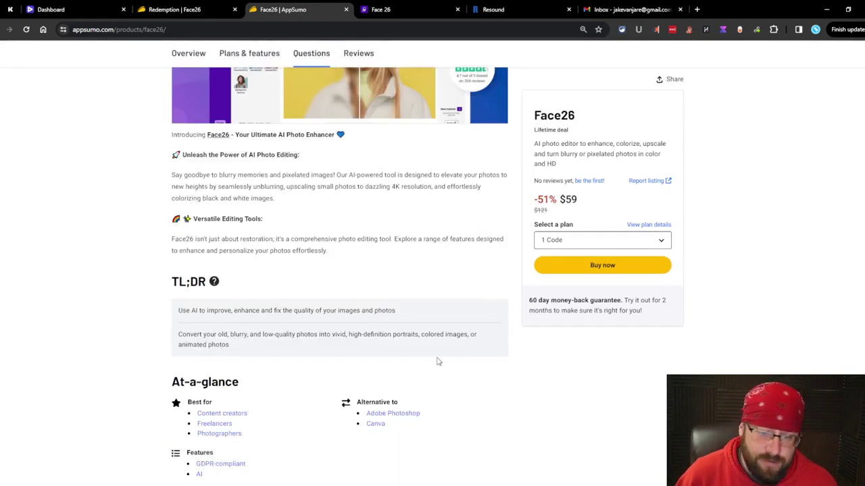
{"action": "scroll", "coordinate": [433, 352], "scroll_direction": "up", "scroll_amount": 3}
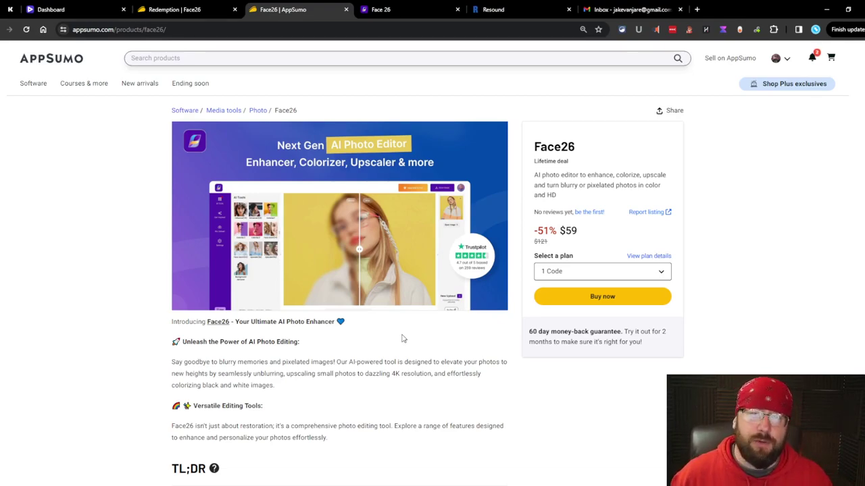
{"action": "left_click", "coordinate": [209, 5]}
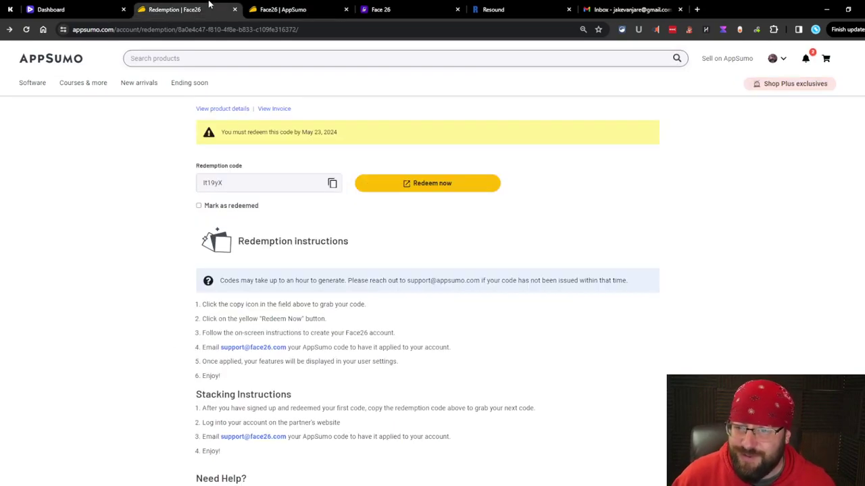
{"action": "scroll", "coordinate": [309, 156], "scroll_direction": "up", "scroll_amount": 1}
{"action": "scroll", "coordinate": [347, 185], "scroll_direction": "down", "scroll_amount": 3}
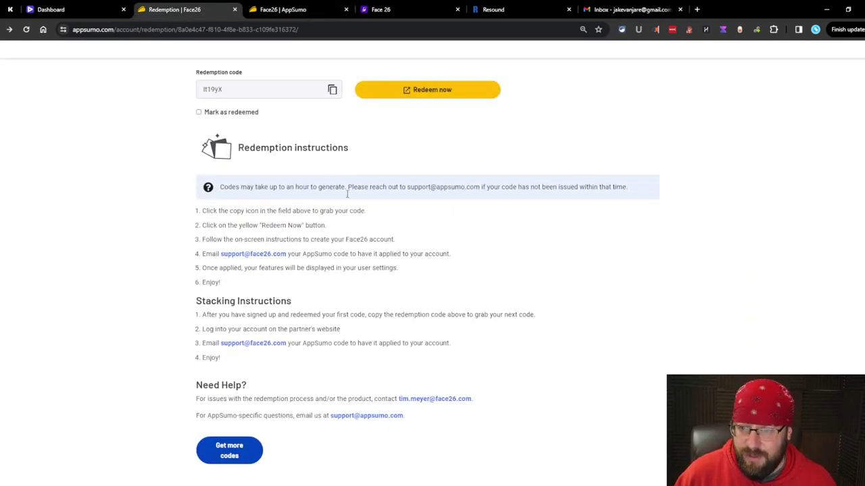
{"action": "left_click_drag", "start_coordinate": [407, 270], "coordinate": [200, 253]}
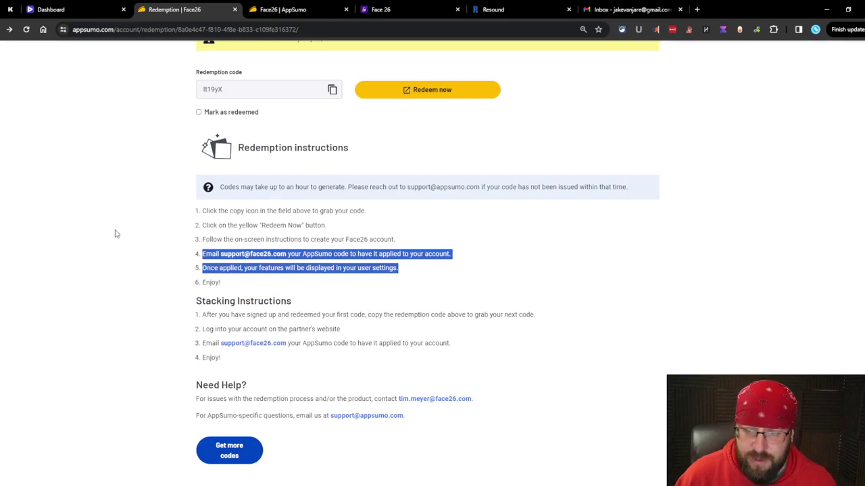
{"action": "left_click", "coordinate": [143, 239]}
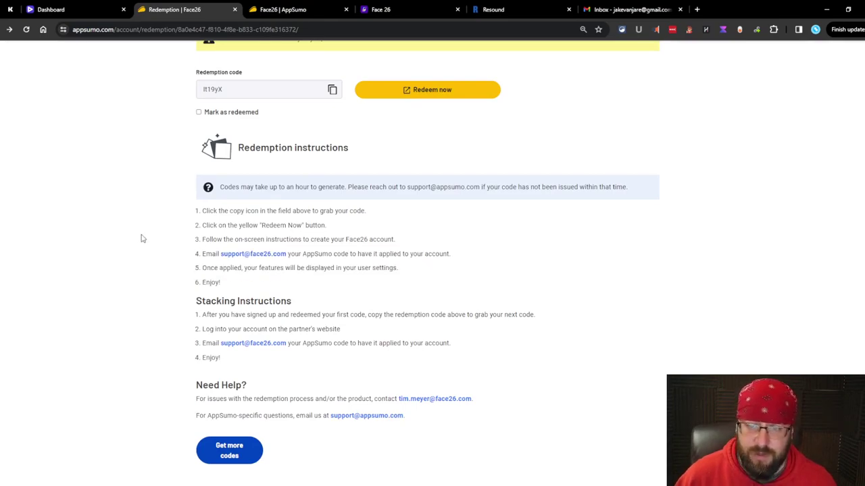
- Read through the Face26 overview on the AppSumo product page, covering the unblur, restore, background remover, colorize and portrait features
{"action": "left_click", "coordinate": [308, 5]}
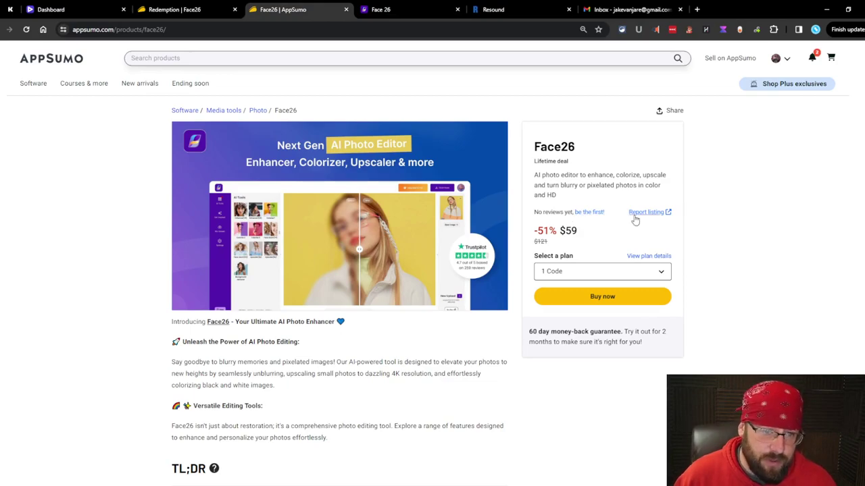
{"action": "scroll", "coordinate": [464, 162], "scroll_direction": "down", "scroll_amount": 8}
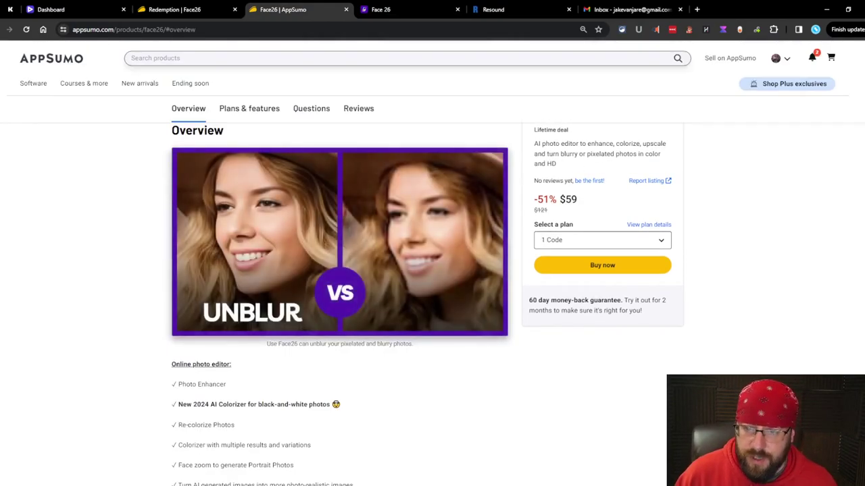
{"action": "scroll", "coordinate": [68, 201], "scroll_direction": "down", "scroll_amount": 7}
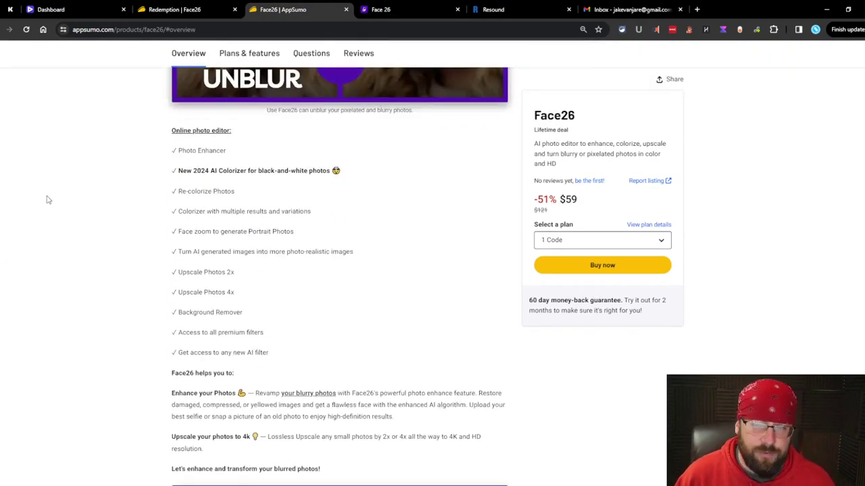
{"action": "scroll", "coordinate": [40, 180], "scroll_direction": "down", "scroll_amount": 3}
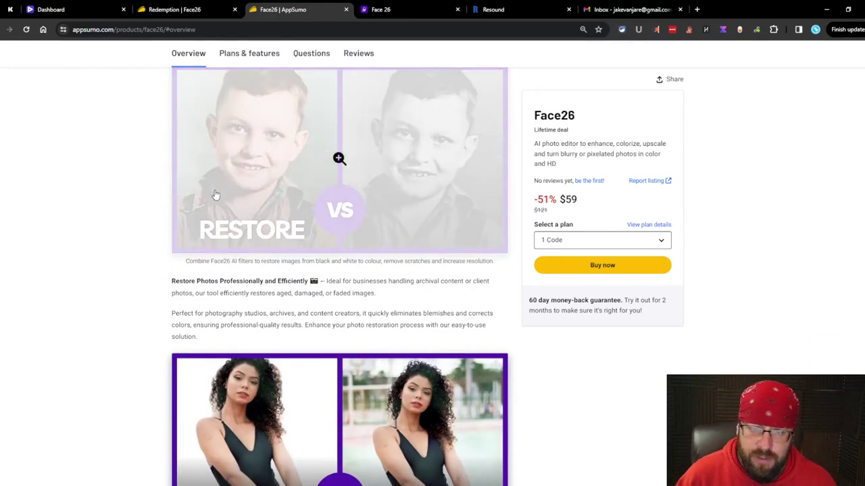
{"action": "scroll", "coordinate": [98, 286], "scroll_direction": "up", "scroll_amount": 2}
{"action": "scroll", "coordinate": [338, 257], "scroll_direction": "down", "scroll_amount": 5}
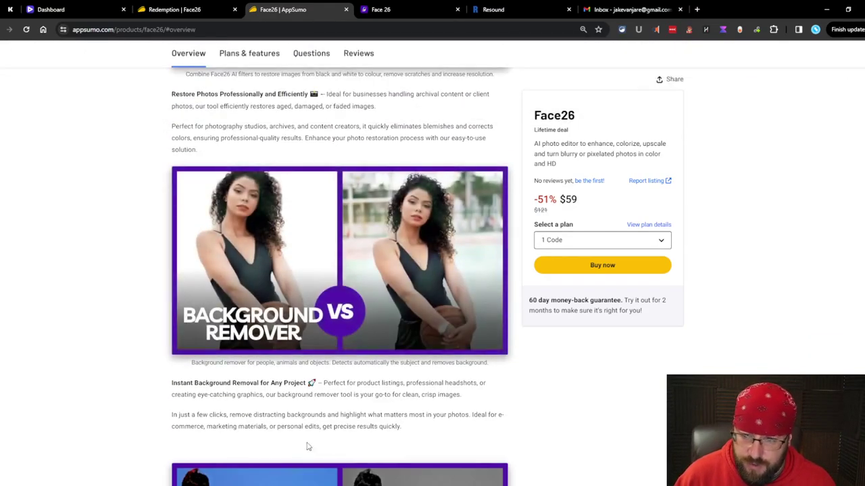
{"action": "scroll", "coordinate": [338, 256], "scroll_direction": "down", "scroll_amount": 4}
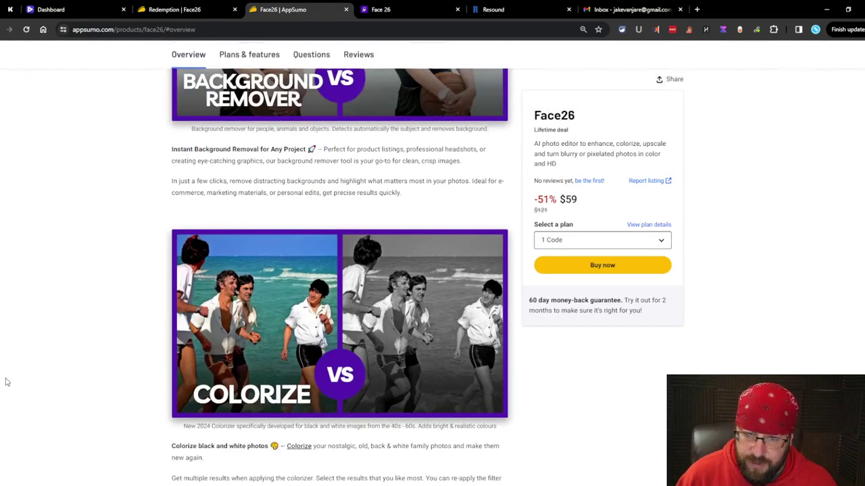
{"action": "scroll", "coordinate": [337, 228], "scroll_direction": "down", "scroll_amount": 5}
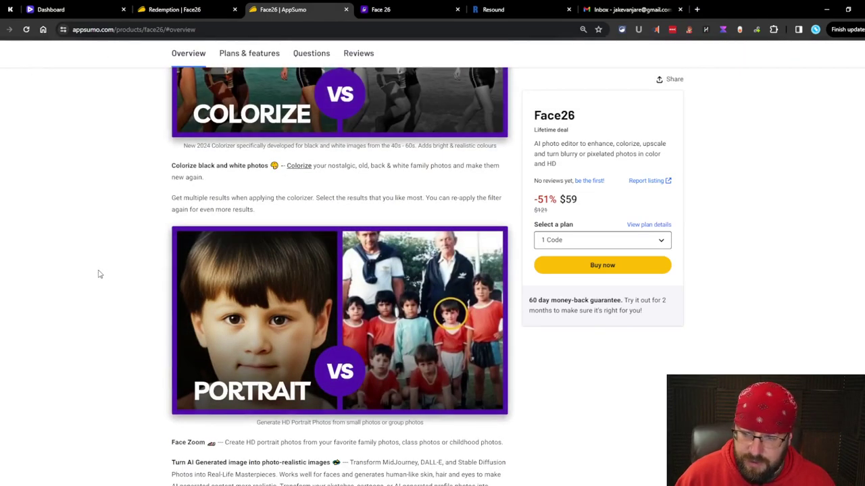
{"action": "scroll", "coordinate": [251, 250], "scroll_direction": "down", "scroll_amount": 2}
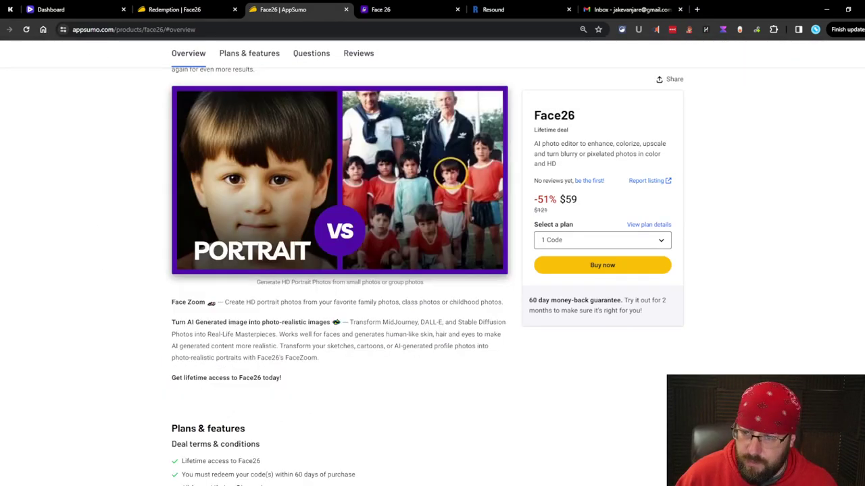
- Examine the deal terms and compare the features of Plans 1, 2 and 3 for Face26
{"action": "scroll", "coordinate": [14, 203], "scroll_direction": "up", "scroll_amount": 2}
{"action": "scroll", "coordinate": [14, 199], "scroll_direction": "down", "scroll_amount": 6}
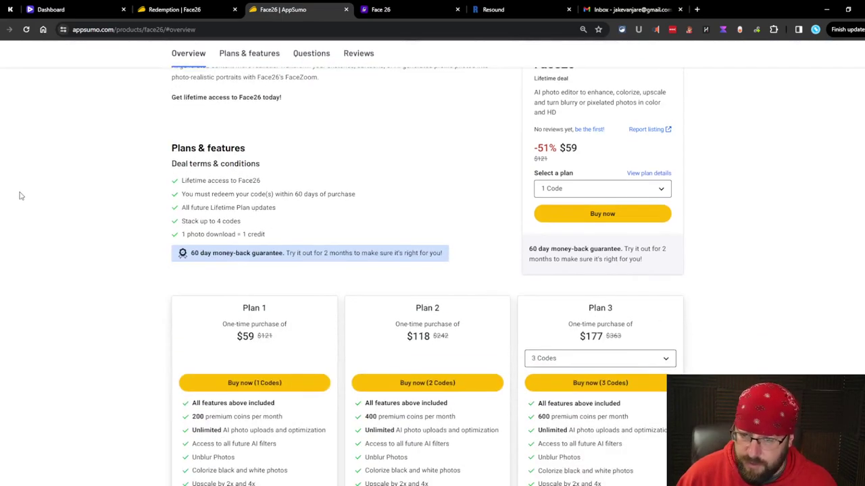
{"action": "scroll", "coordinate": [155, 214], "scroll_direction": "down", "scroll_amount": 4}
{"action": "scroll", "coordinate": [172, 203], "scroll_direction": "up", "scroll_amount": 3}
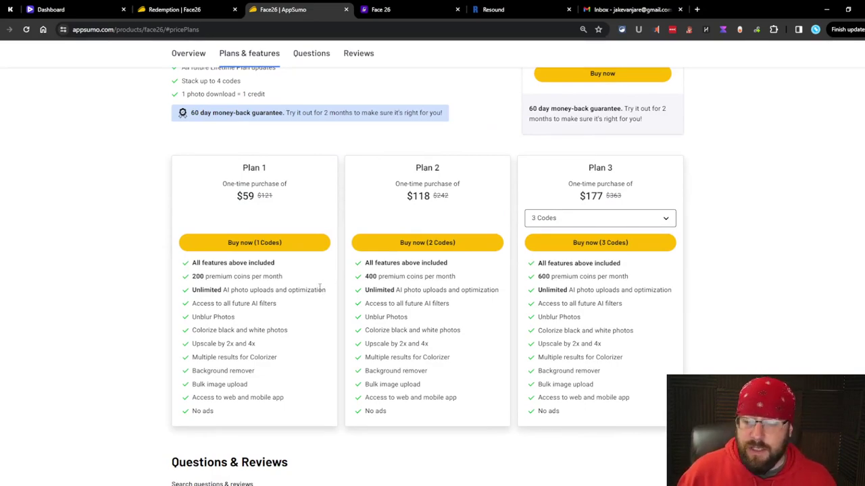
- Check the available coins in the Face26 account settings and revisit the monthly coin allowances in the AppSumo plans
{"action": "left_click", "coordinate": [403, 8]}
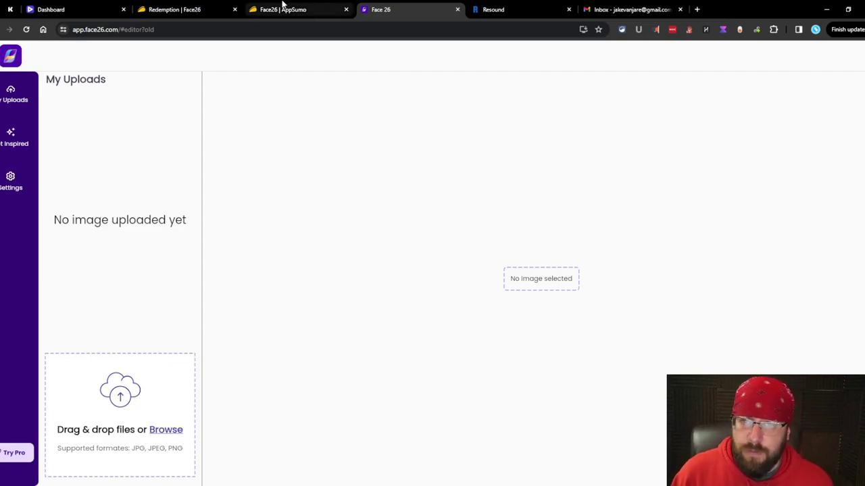
{"action": "left_click", "coordinate": [10, 139]}
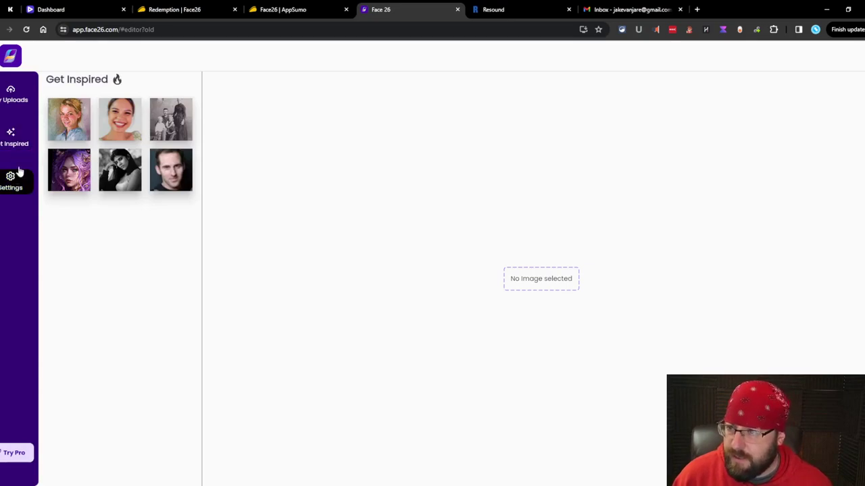
{"action": "left_click", "coordinate": [12, 180]}
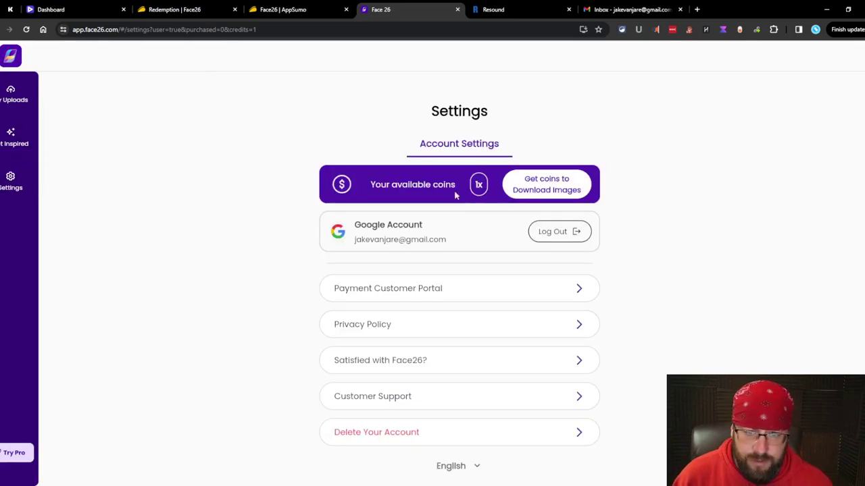
{"action": "left_click", "coordinate": [520, 186]}
{"action": "left_click", "coordinate": [851, 67]}
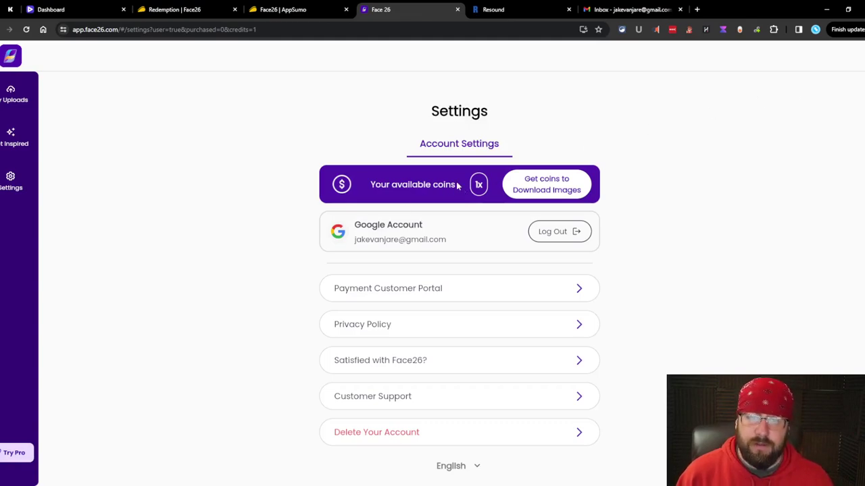
{"action": "left_click", "coordinate": [174, 10]}
{"action": "left_click", "coordinate": [289, 8]}
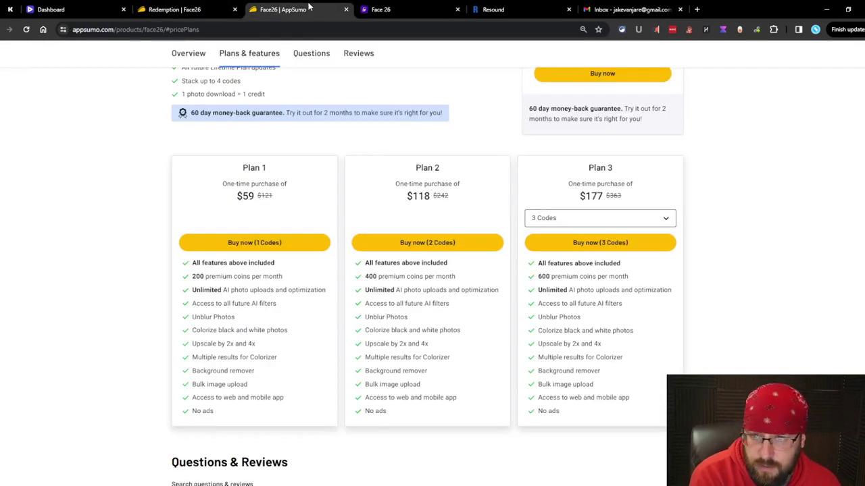
- In the Face26 editor, open the old family sample photo, apply Enhancer V2 and compare the result with the original
{"action": "left_click", "coordinate": [380, 8]}
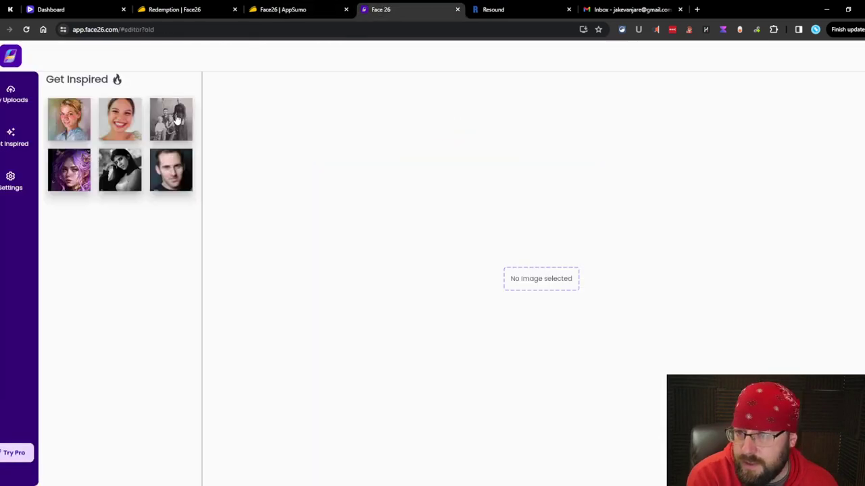
{"action": "left_click", "coordinate": [174, 119]}
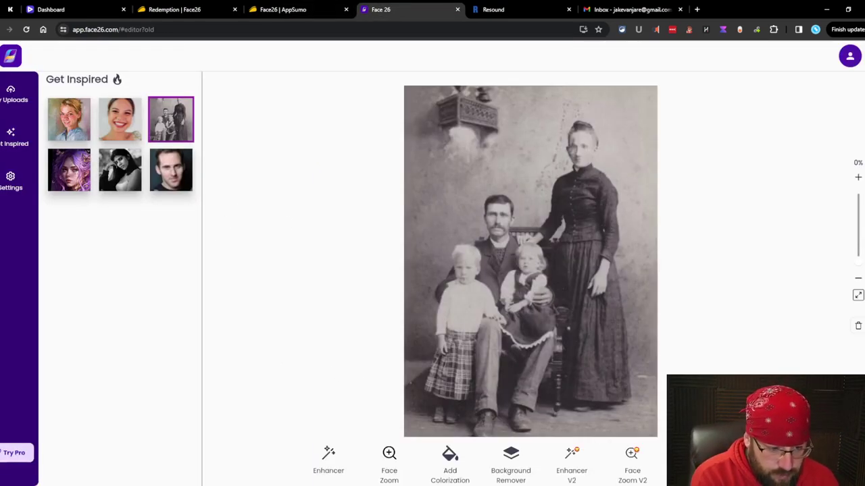
{"action": "left_click", "coordinate": [574, 464]}
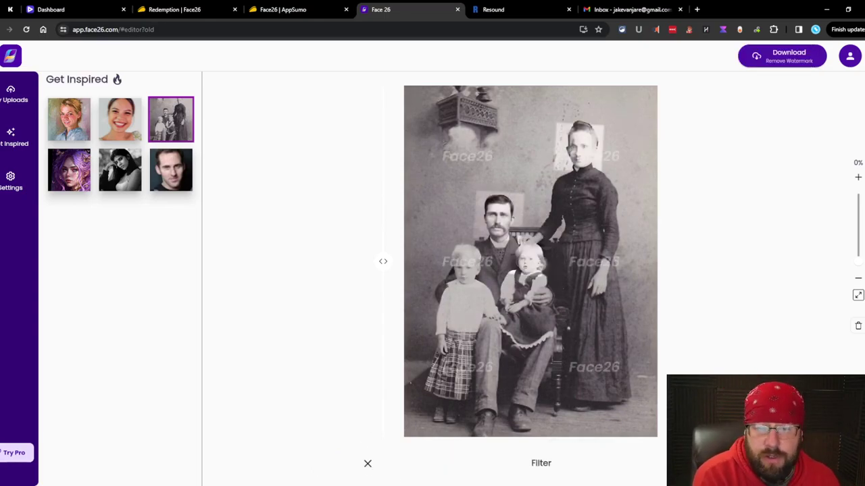
{"action": "left_click_drag", "start_coordinate": [398, 227], "coordinate": [499, 229]}
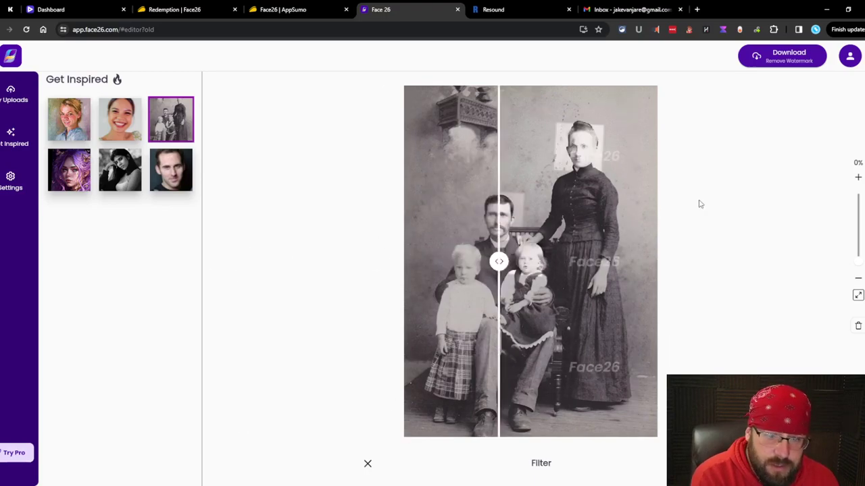
- Colorize the family photo, compare it with the original, preview the third and second color variations, and close the result
{"action": "left_click_drag", "start_coordinate": [699, 204], "coordinate": [668, 250]}
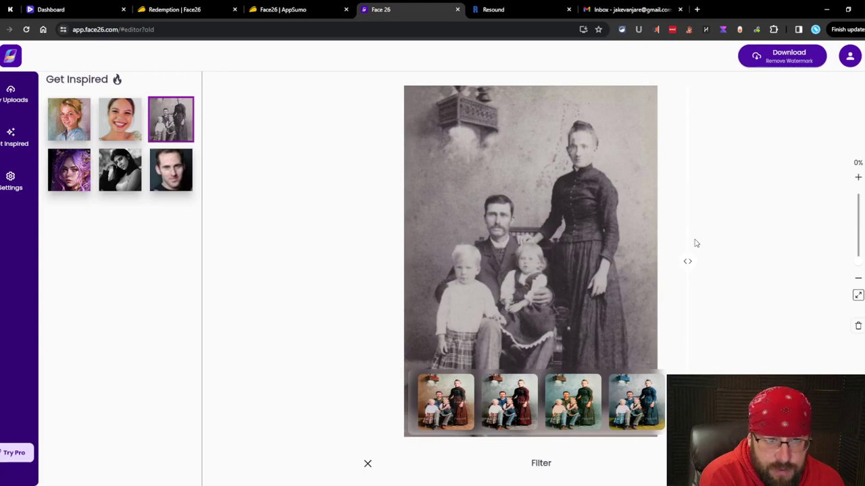
{"action": "left_click_drag", "start_coordinate": [695, 243], "coordinate": [394, 288]}
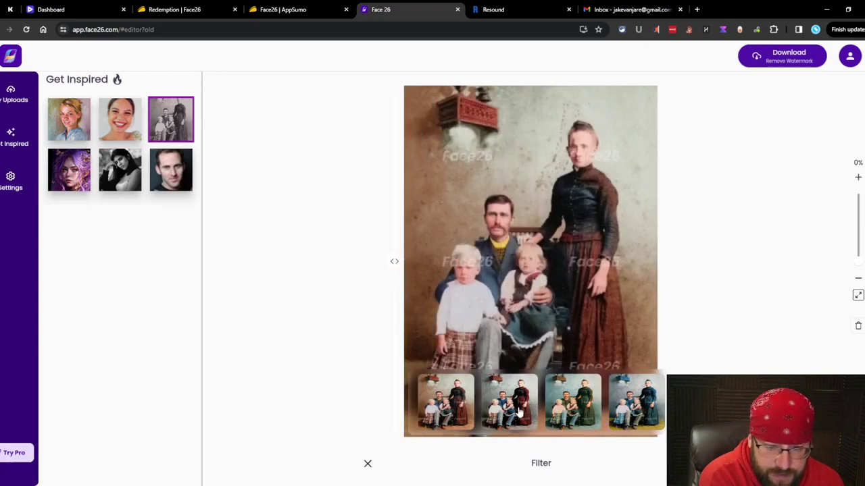
{"action": "left_click", "coordinate": [560, 418]}
{"action": "left_click", "coordinate": [521, 416]}
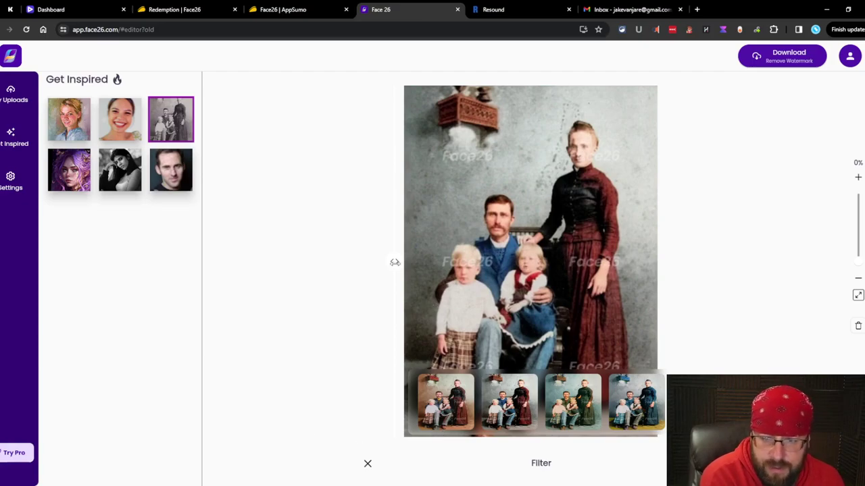
{"action": "left_click", "coordinate": [367, 464]}
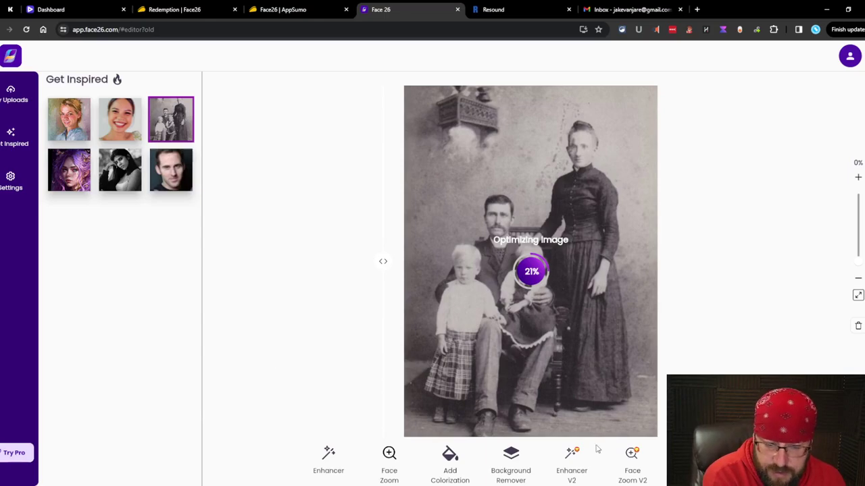
- Run Enhancer V2 on the family photo again, compare before and after, and close the result
{"action": "left_click", "coordinate": [573, 465]}
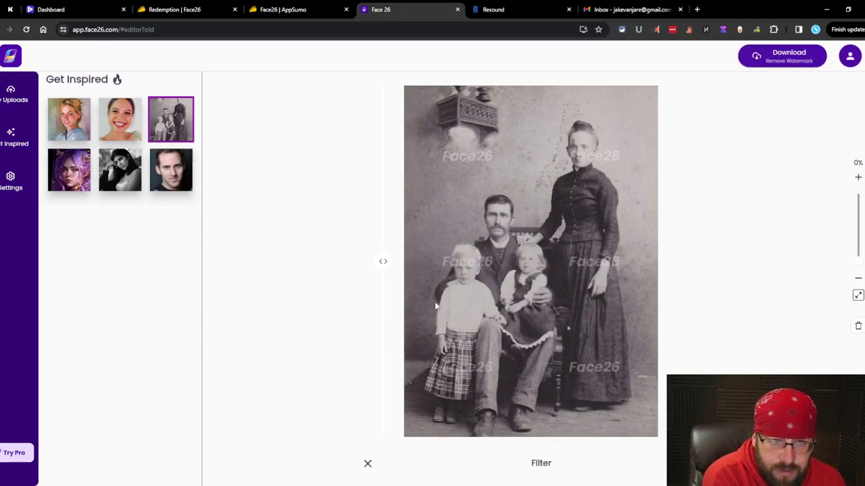
{"action": "left_click_drag", "start_coordinate": [434, 264], "coordinate": [383, 474]}
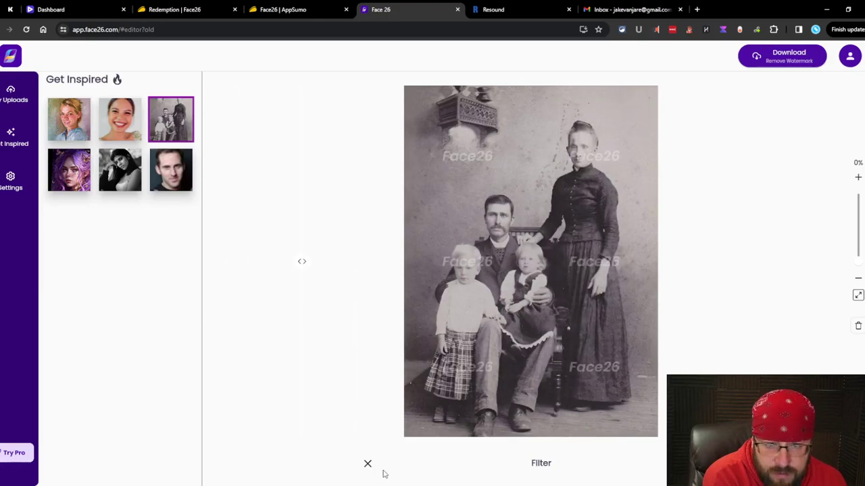
{"action": "left_click", "coordinate": [367, 465]}
- Generate a Face Zoom portrait of the standing boy in the family photo, compare it with the original, and close it
{"action": "left_click", "coordinate": [389, 458]}
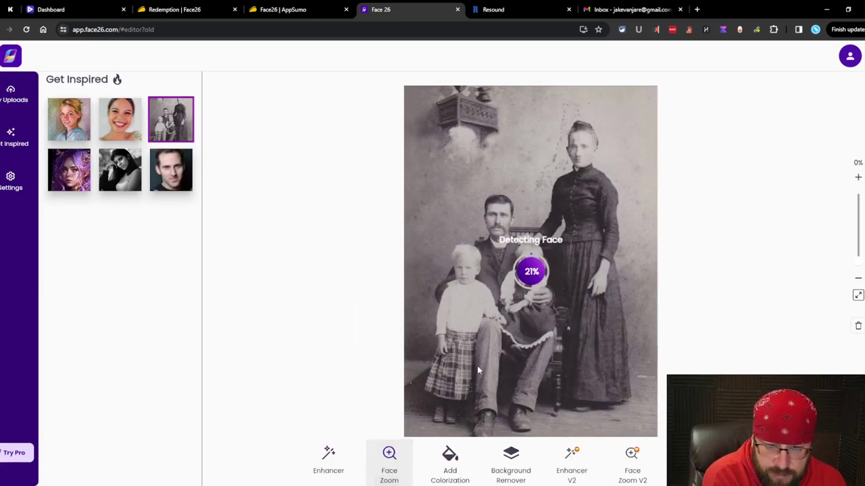
{"action": "left_click", "coordinate": [466, 270]}
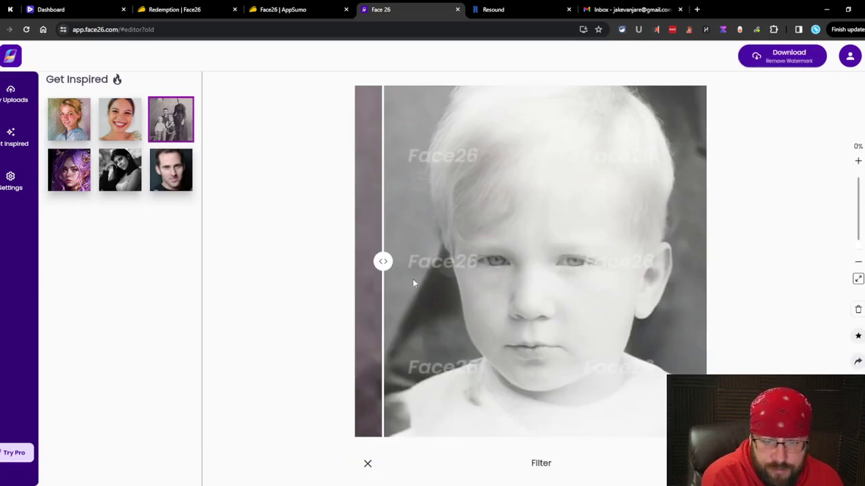
{"action": "left_click_drag", "start_coordinate": [413, 283], "coordinate": [193, 288]}
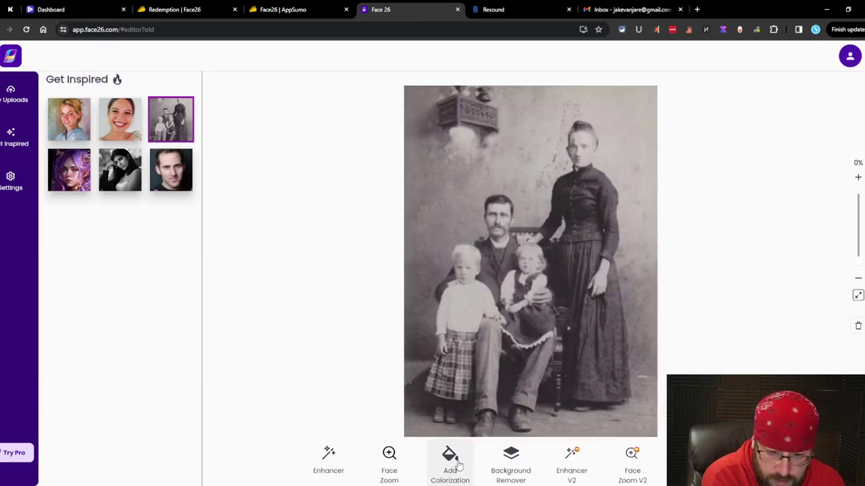
{"action": "left_click", "coordinate": [368, 465]}
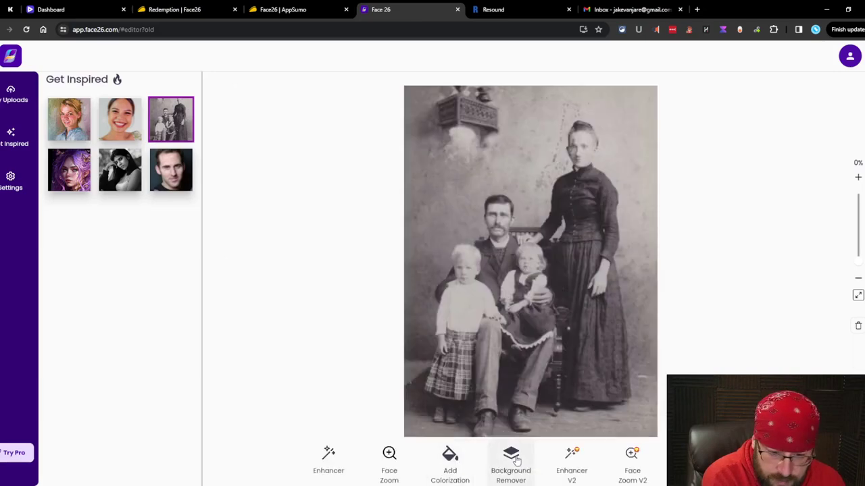
- Preview Background Remover on the family photo, and generate a Face Zoom V2 portrait of the standing boy, compare it and close it
{"action": "left_click", "coordinate": [517, 461]}
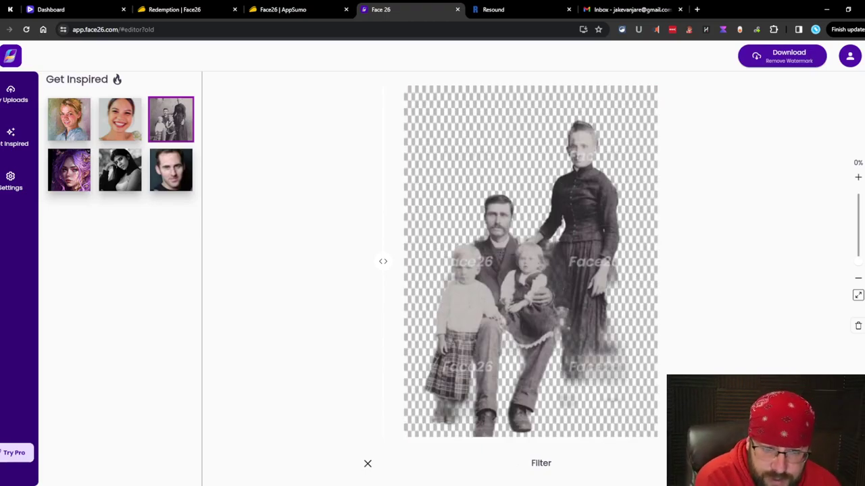
{"action": "left_click", "coordinate": [367, 463]}
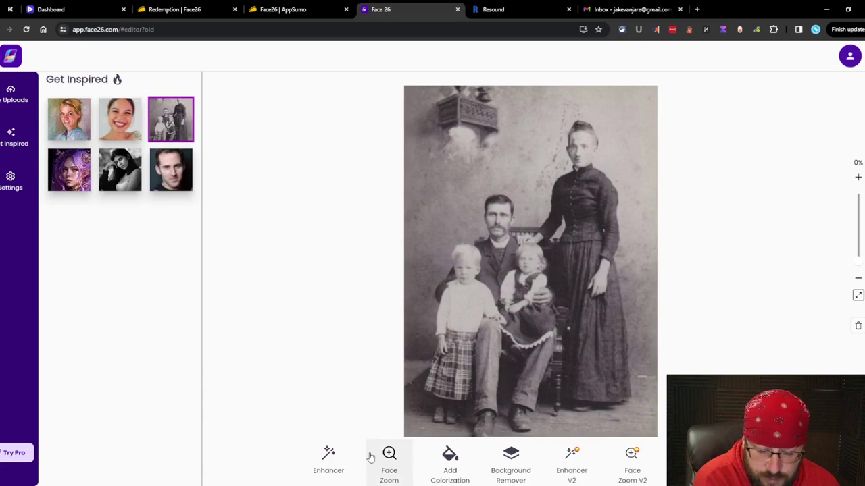
{"action": "left_click", "coordinate": [644, 469]}
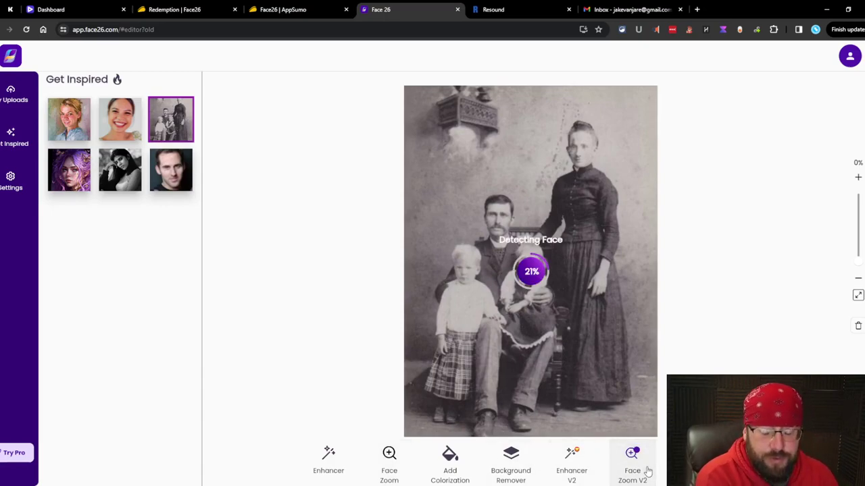
{"action": "left_click", "coordinate": [494, 291]}
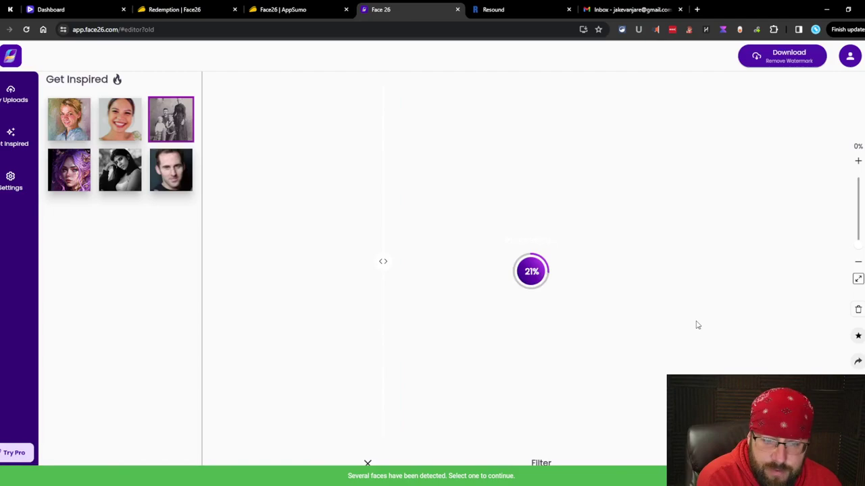
{"action": "left_click_drag", "start_coordinate": [376, 274], "coordinate": [139, 285]}
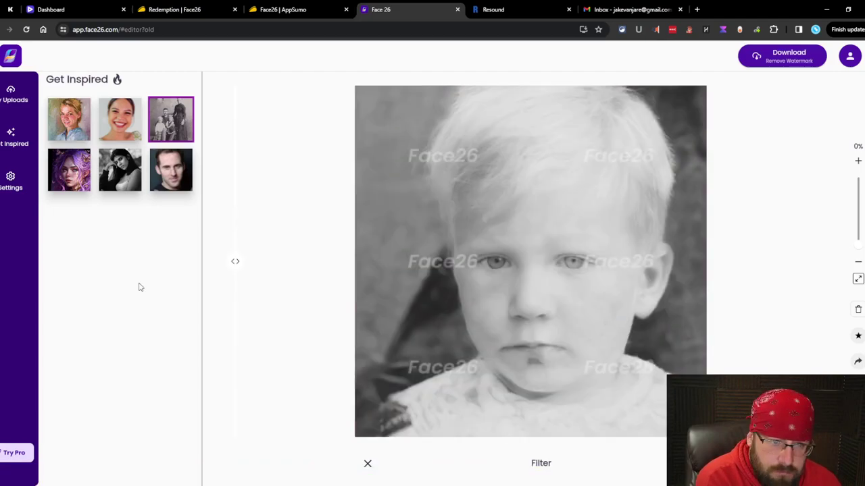
{"action": "left_click", "coordinate": [367, 464]}
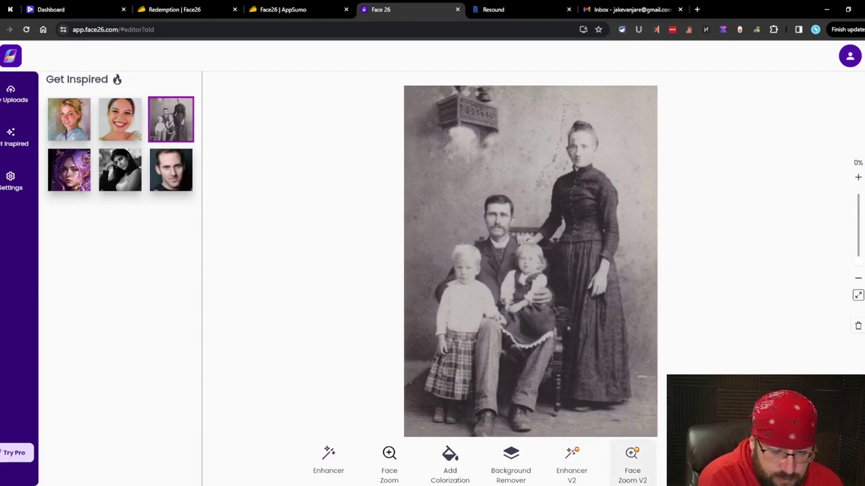
- Enhance the full family photo, compare it with the original around the faces, and close the result
{"action": "left_click", "coordinate": [632, 465]}
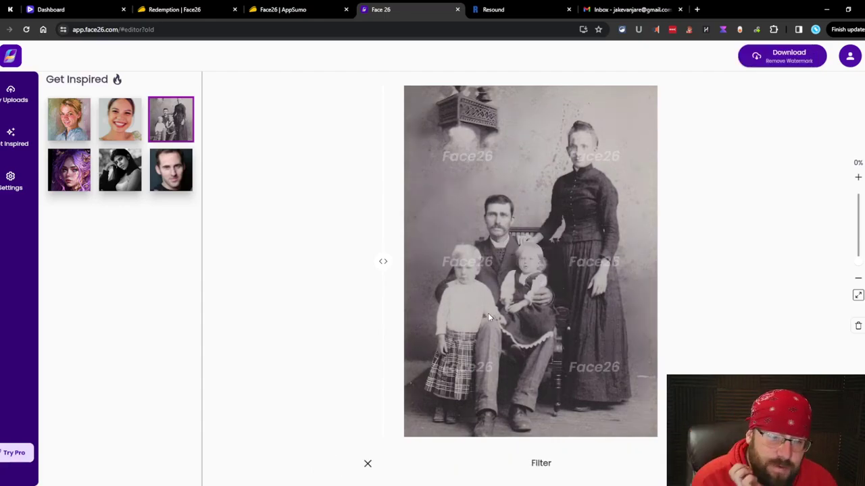
{"action": "left_click_drag", "start_coordinate": [457, 329], "coordinate": [384, 258]}
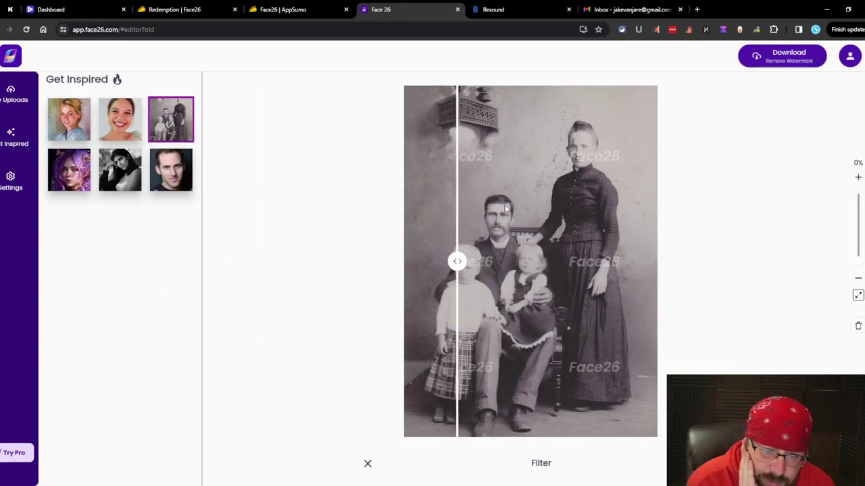
{"action": "left_click_drag", "start_coordinate": [469, 260], "coordinate": [74, 297]}
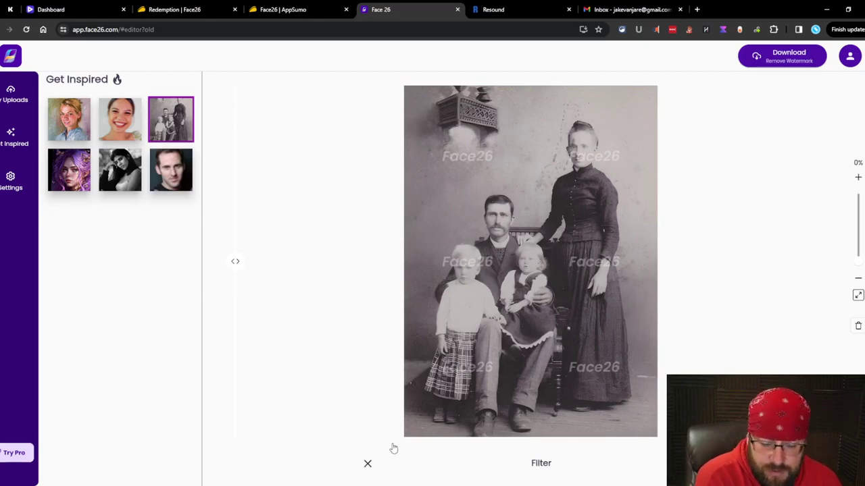
{"action": "key", "text": "Escape"}
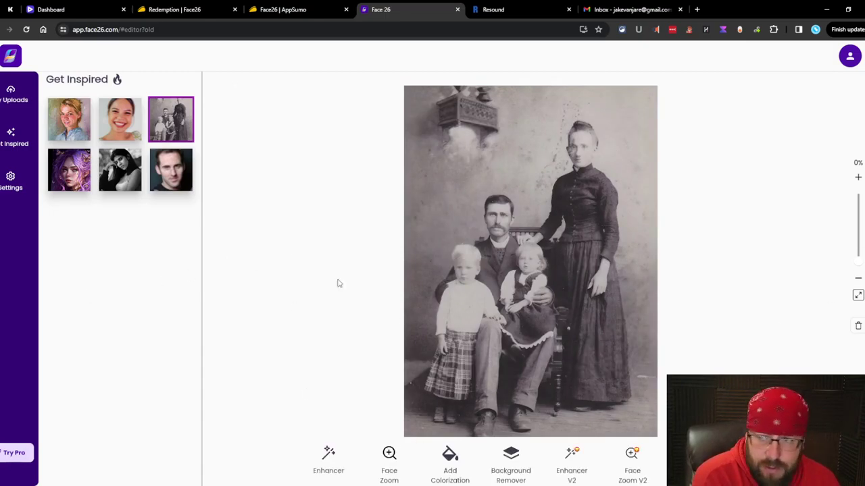
- Open the painted portrait sample of the smiling woman and preview AI-enhanced versions of it
{"action": "left_click", "coordinate": [67, 119]}
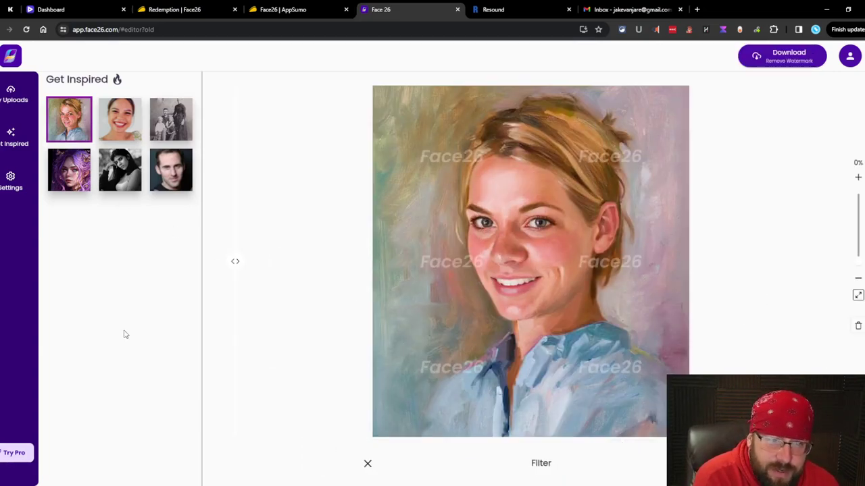
{"action": "left_click", "coordinate": [367, 463]}
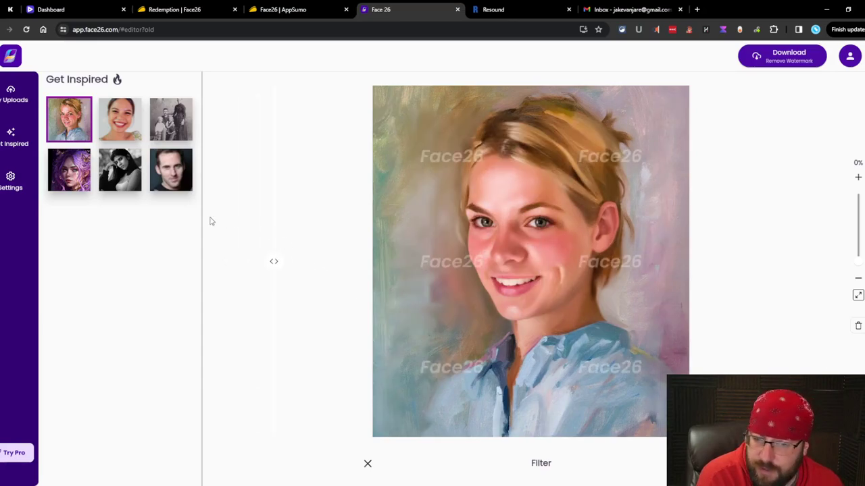
- Open the purple-haired fantasy portrait sample, try Enhancer and Face Zoom V2 on it, and close the results
{"action": "left_click", "coordinate": [77, 168]}
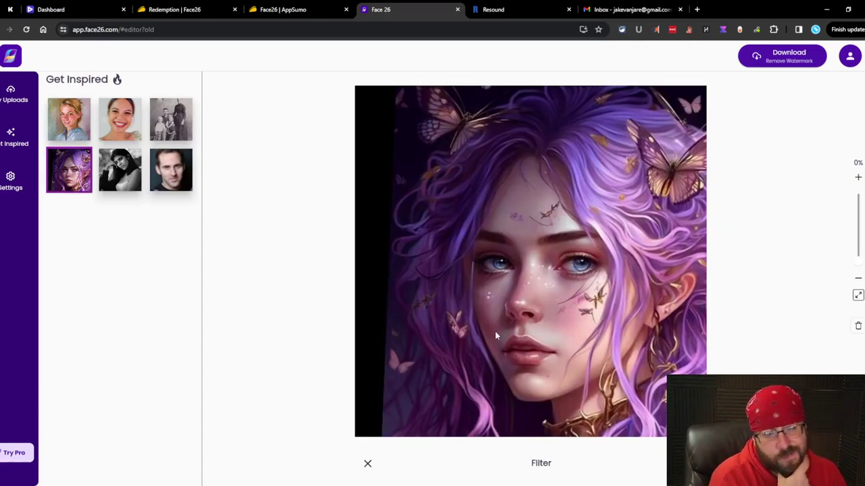
{"action": "left_click", "coordinate": [329, 456]}
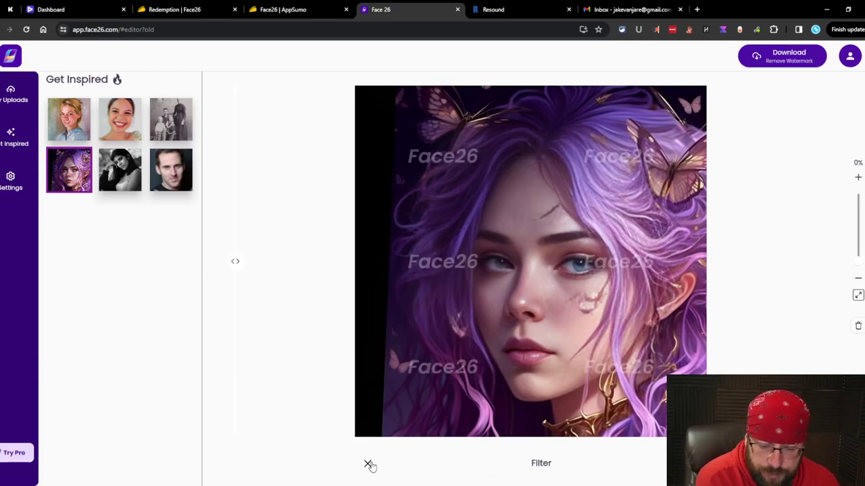
{"action": "left_click", "coordinate": [632, 465]}
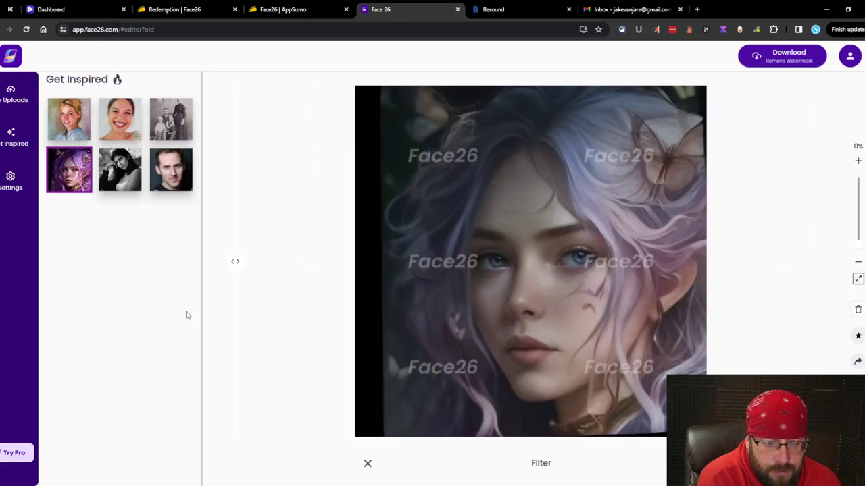
{"action": "left_click", "coordinate": [368, 465]}
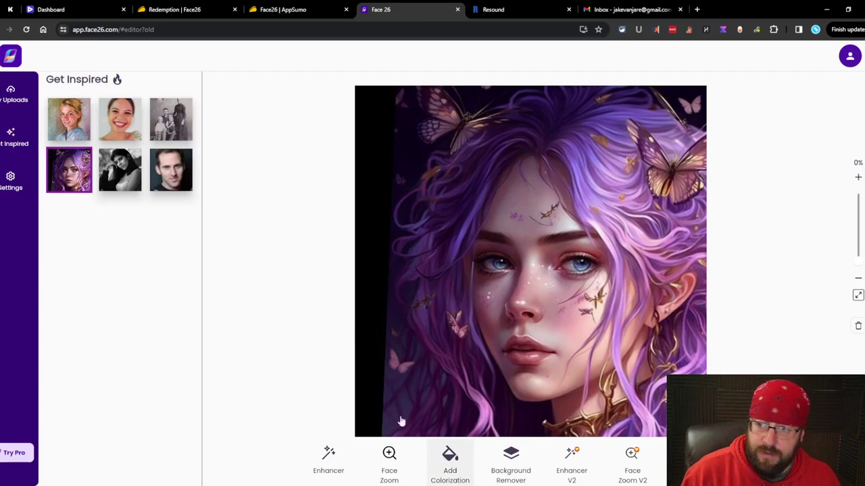
- Colorize the black-and-white portrait sample of the woman, preview the third and fourth color variations, and close the result
{"action": "left_click", "coordinate": [130, 186]}
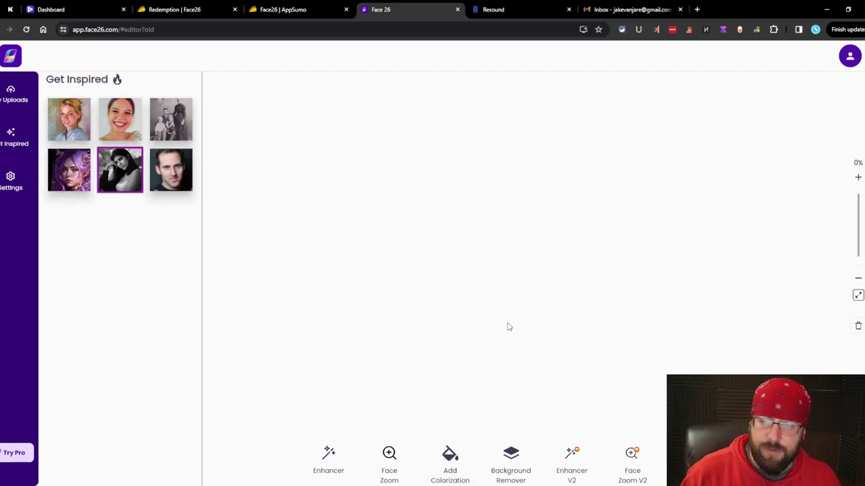
{"action": "left_click", "coordinate": [477, 457]}
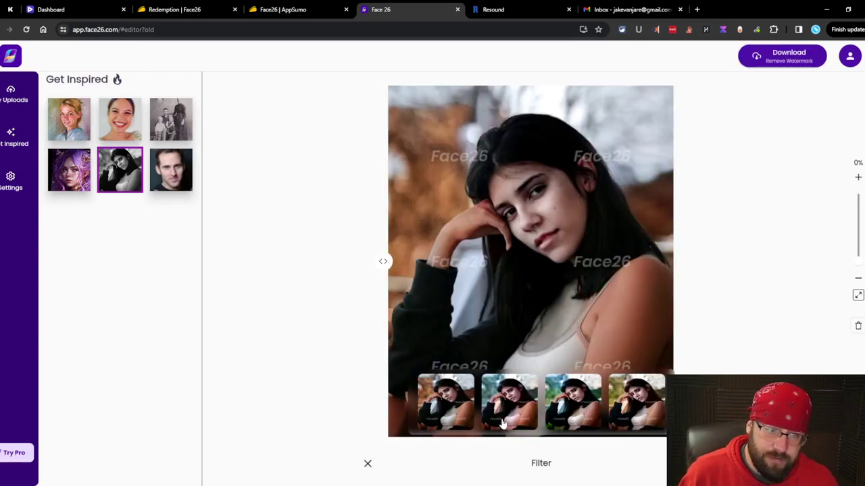
{"action": "left_click", "coordinate": [566, 420]}
{"action": "left_click", "coordinate": [611, 417]}
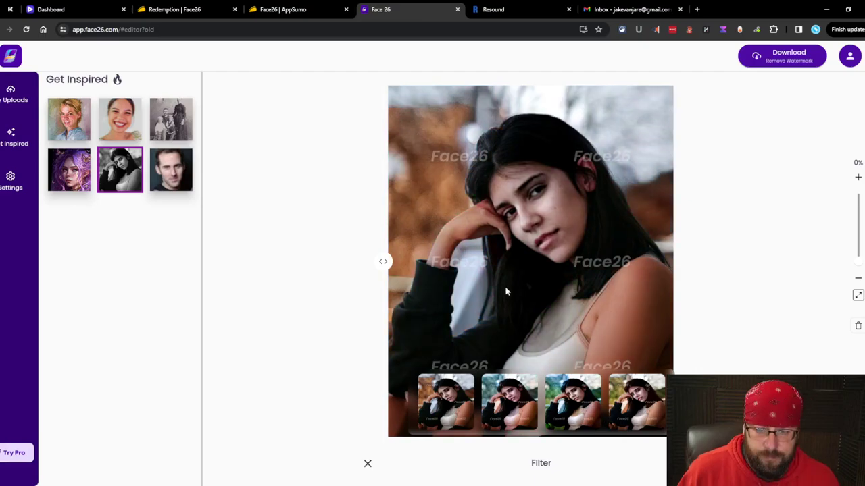
{"action": "left_click", "coordinate": [368, 465]}
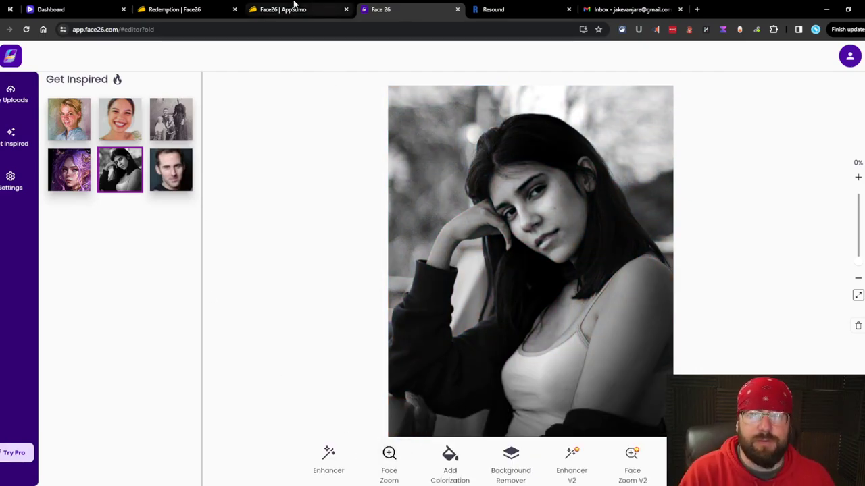
- Switch to AppSumo, check the Face26 redemption instructions, and look over the deal's plans and product overview
{"action": "left_click", "coordinate": [294, 8]}
{"action": "left_click", "coordinate": [195, 8]}
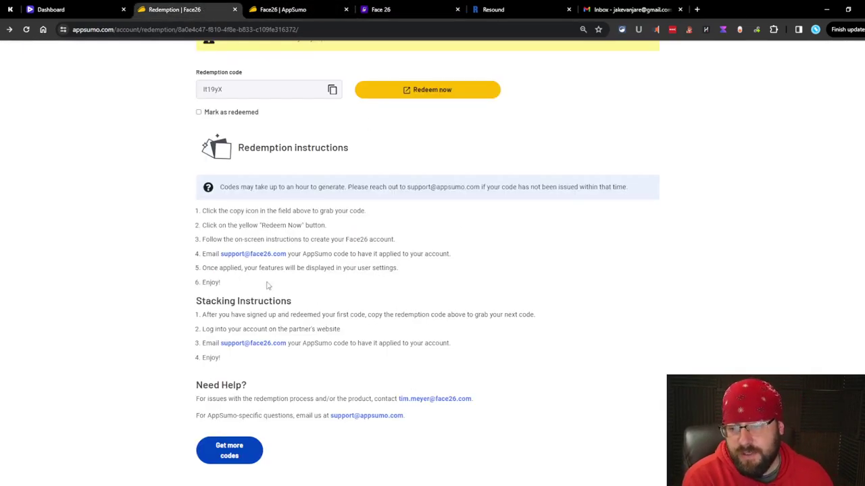
{"action": "left_click", "coordinate": [281, 17]}
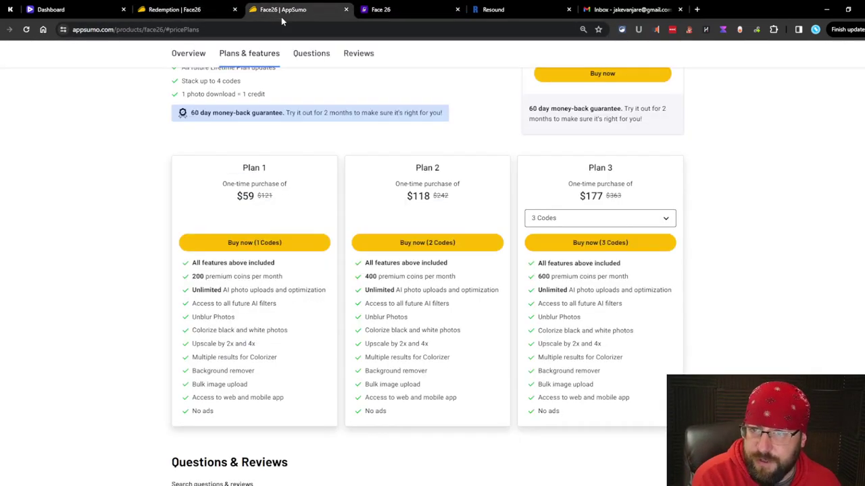
{"action": "scroll", "coordinate": [473, 237], "scroll_direction": "up", "scroll_amount": 10}
{"action": "scroll", "coordinate": [491, 234], "scroll_direction": "down", "scroll_amount": 5}
{"action": "scroll", "coordinate": [492, 235], "scroll_direction": "up", "scroll_amount": 10}
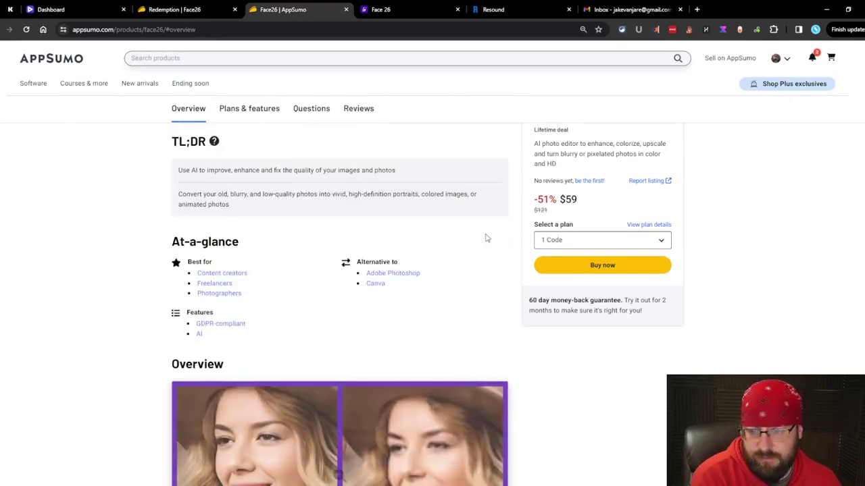
{"action": "scroll", "coordinate": [481, 257], "scroll_direction": "down", "scroll_amount": 3}
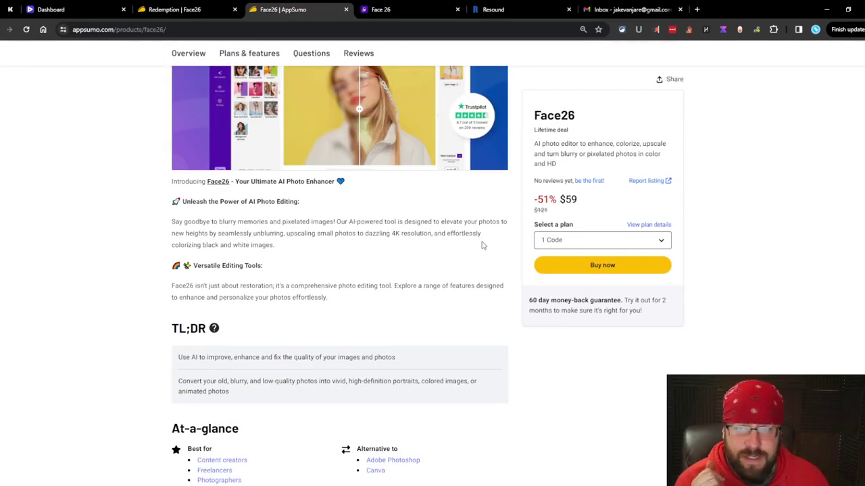
- Return to Face26, sharpen the blurry sample portrait of the man with Face Zoom, close the result, and open the smiling woman sample
{"action": "left_click", "coordinate": [405, 9]}
{"action": "left_click", "coordinate": [170, 169]}
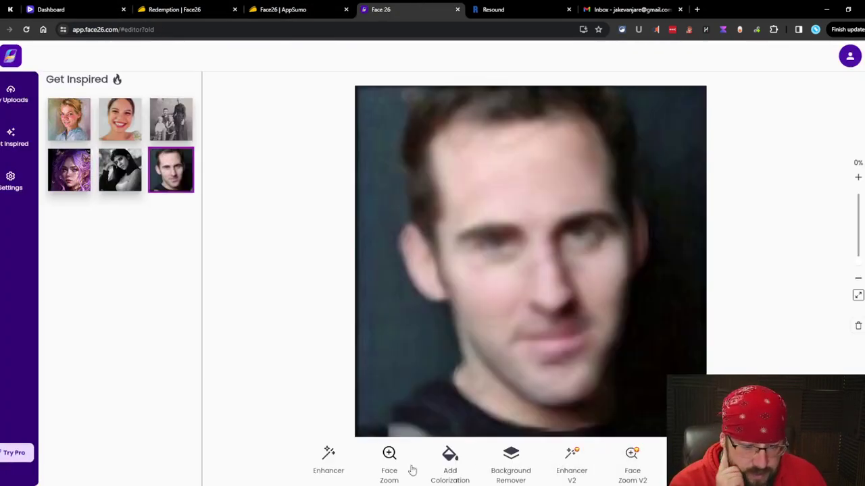
{"action": "left_click", "coordinate": [389, 467]}
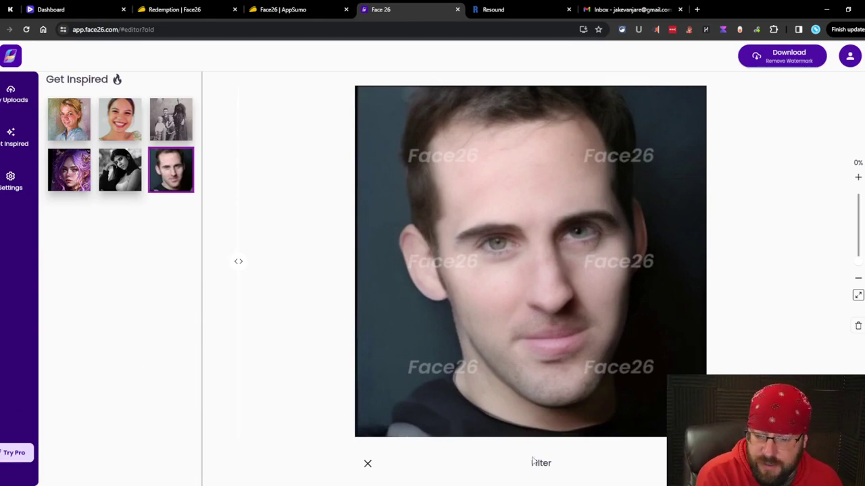
{"action": "left_click", "coordinate": [363, 464]}
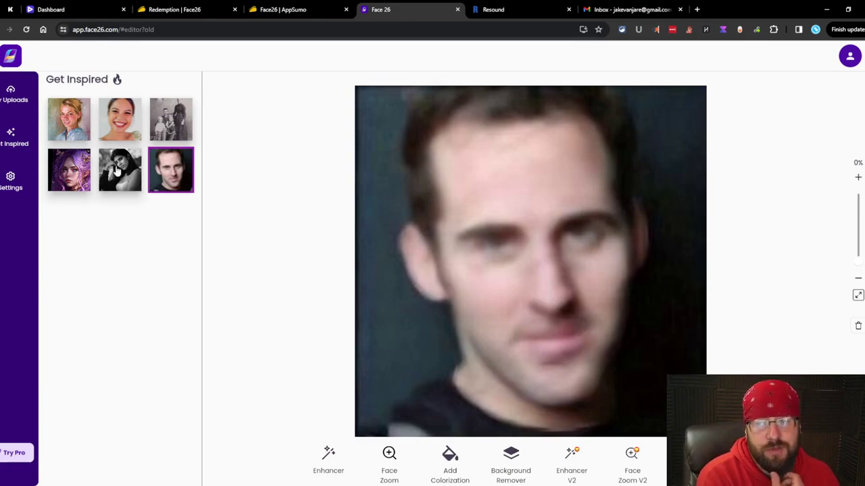
{"action": "left_click", "coordinate": [114, 117]}
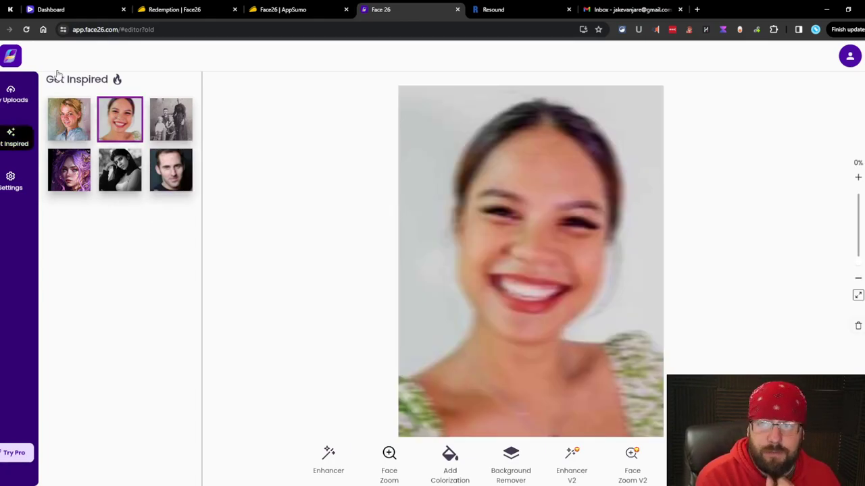
- Review the Face26 plans on AppSumo and highlight the monthly premium coins line under Plan 1
{"action": "left_click", "coordinate": [194, 6]}
{"action": "left_click", "coordinate": [284, 9]}
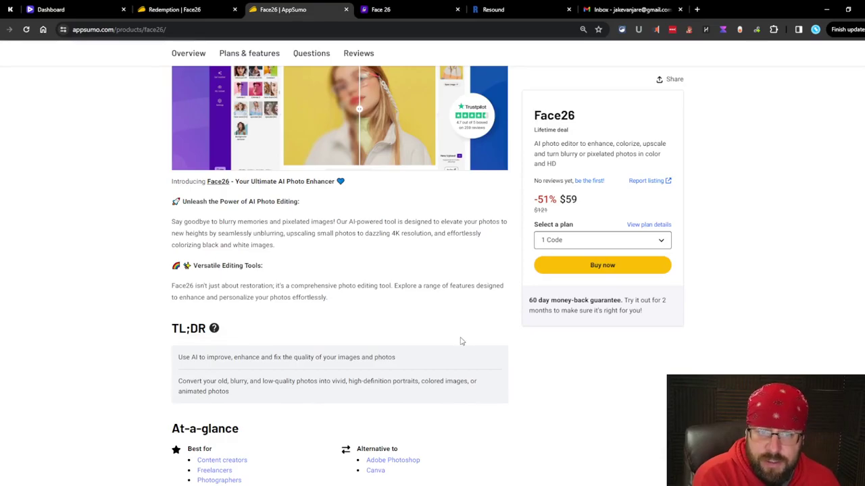
{"action": "scroll", "coordinate": [457, 340], "scroll_direction": "up", "scroll_amount": 2}
{"action": "scroll", "coordinate": [455, 342], "scroll_direction": "down", "scroll_amount": 15}
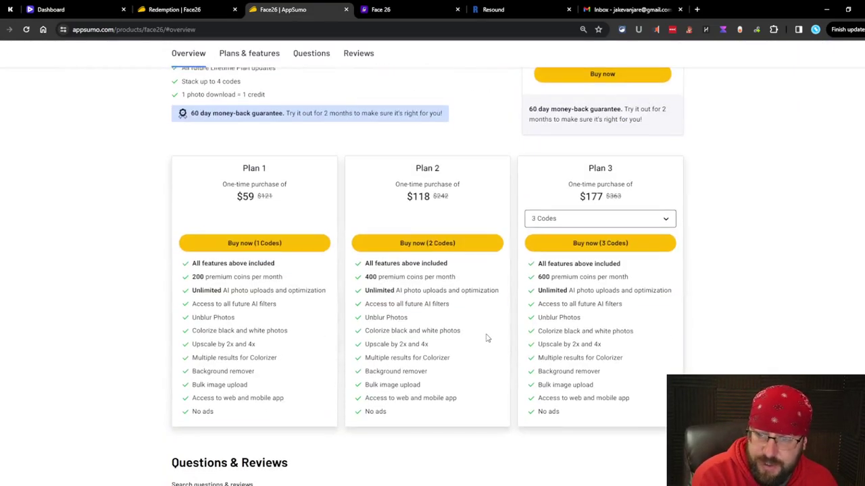
{"action": "left_click_drag", "start_coordinate": [304, 327], "coordinate": [137, 330]}
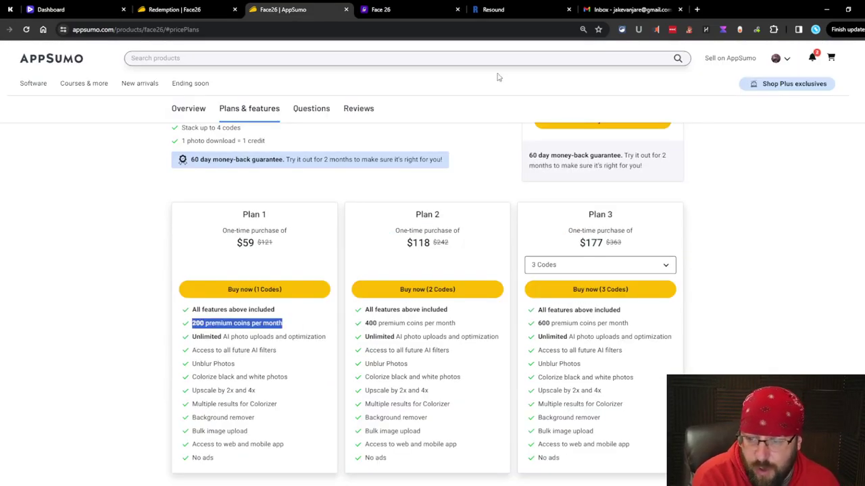
- Back in Face26, run Enhancer on the blurry smiling woman photo, close the result, and run Enhancer V2 on the same photo
{"action": "left_click", "coordinate": [379, 8]}
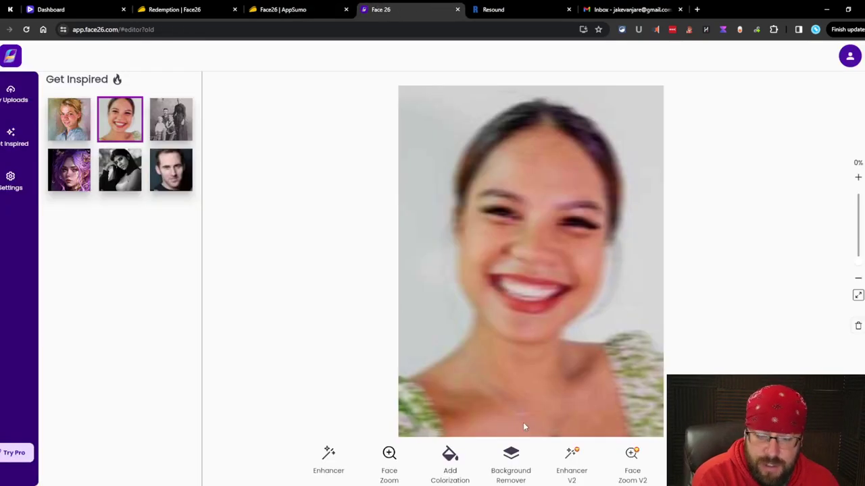
{"action": "left_click", "coordinate": [344, 463]}
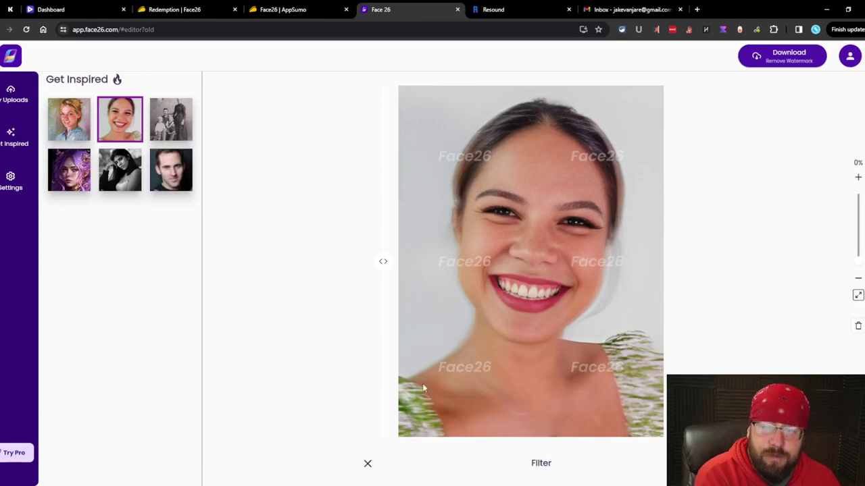
{"action": "left_click", "coordinate": [367, 463]}
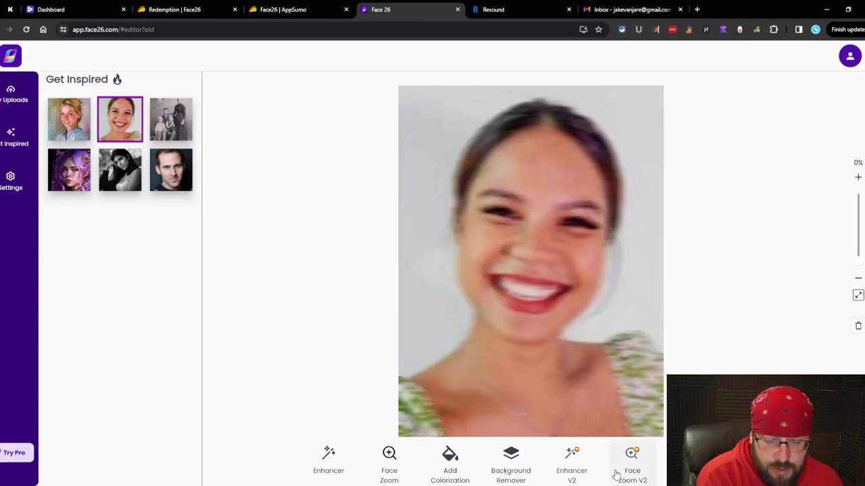
{"action": "left_click", "coordinate": [572, 462]}
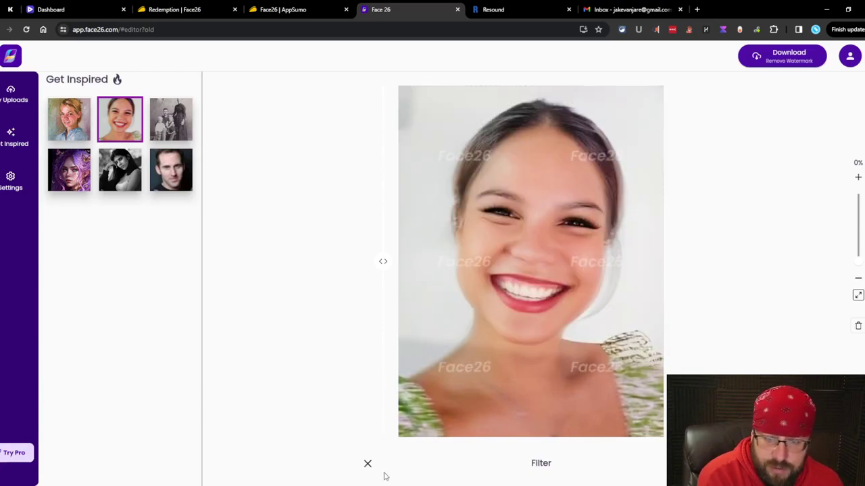
- Close the Enhancer V2 result, switch to AppSumo, and look over the Face26 product overview and deal terms
{"action": "left_click", "coordinate": [377, 463]}
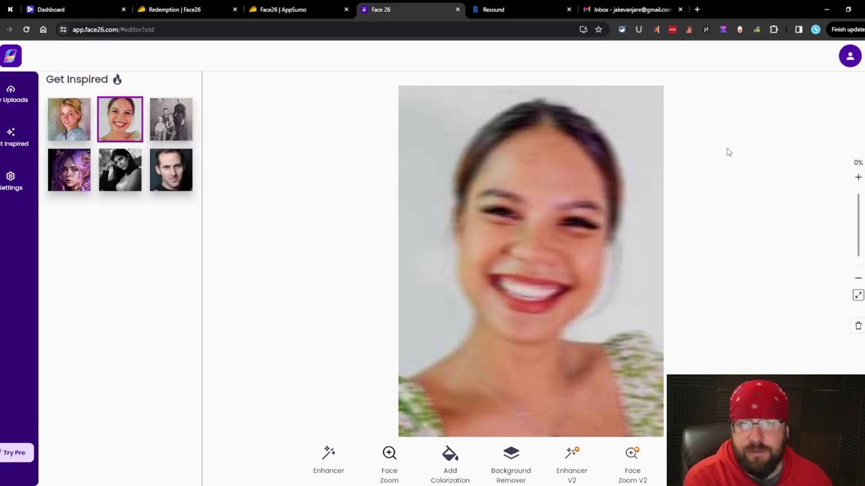
{"action": "left_click", "coordinate": [290, 10]}
{"action": "left_click", "coordinate": [188, 108]}
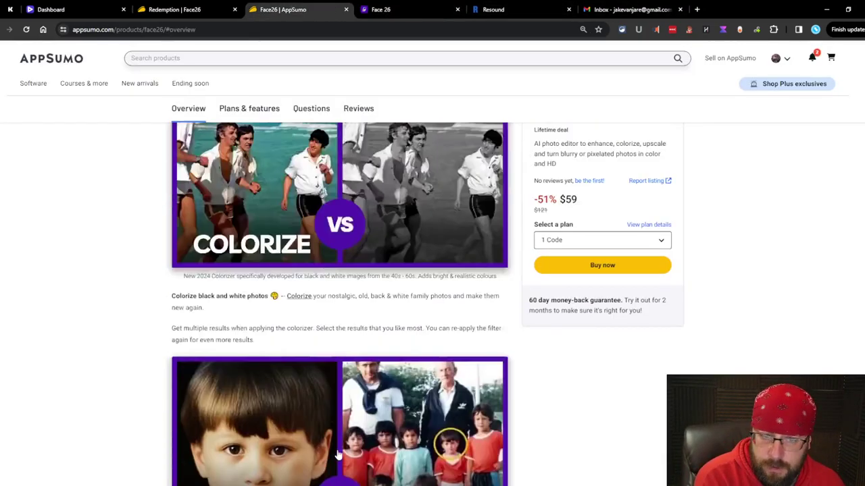
{"action": "scroll", "coordinate": [390, 427], "scroll_direction": "up", "scroll_amount": 8}
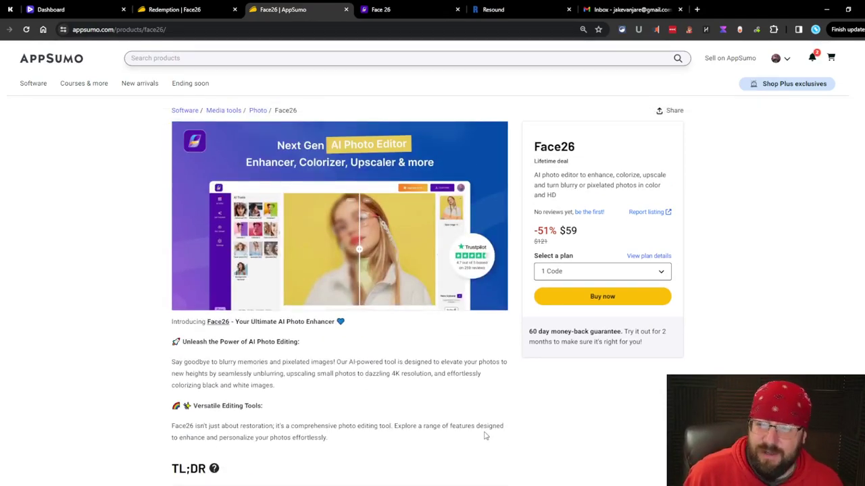
{"action": "scroll", "coordinate": [526, 375], "scroll_direction": "down", "scroll_amount": 20}
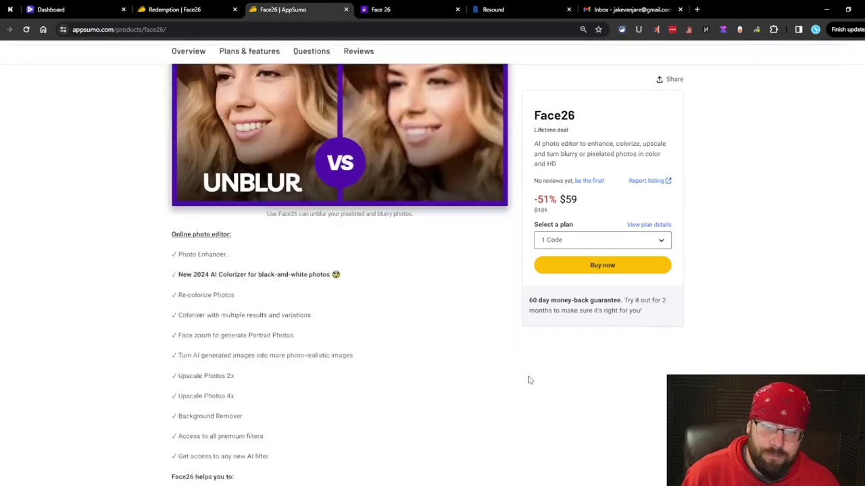
{"action": "scroll", "coordinate": [527, 371], "scroll_direction": "down", "scroll_amount": 12}
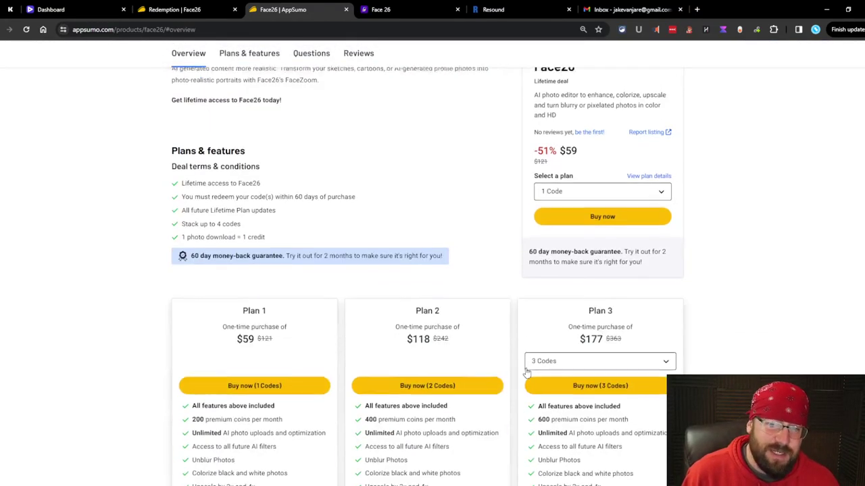
- Highlight the 200 premium coins per month line under Plan 1 and review the product overview's feature list
{"action": "scroll", "coordinate": [526, 372], "scroll_direction": "up", "scroll_amount": 6}
{"action": "scroll", "coordinate": [389, 403], "scroll_direction": "down", "scroll_amount": 1}
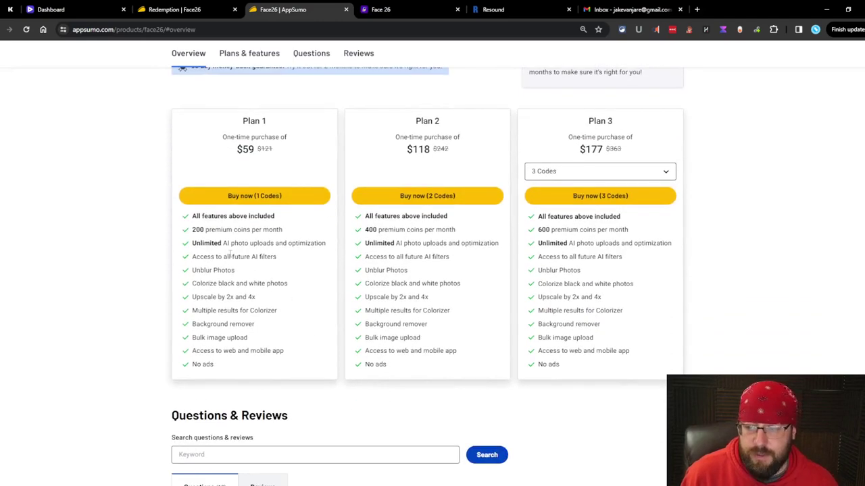
{"action": "triple_click", "coordinate": [278, 228]}
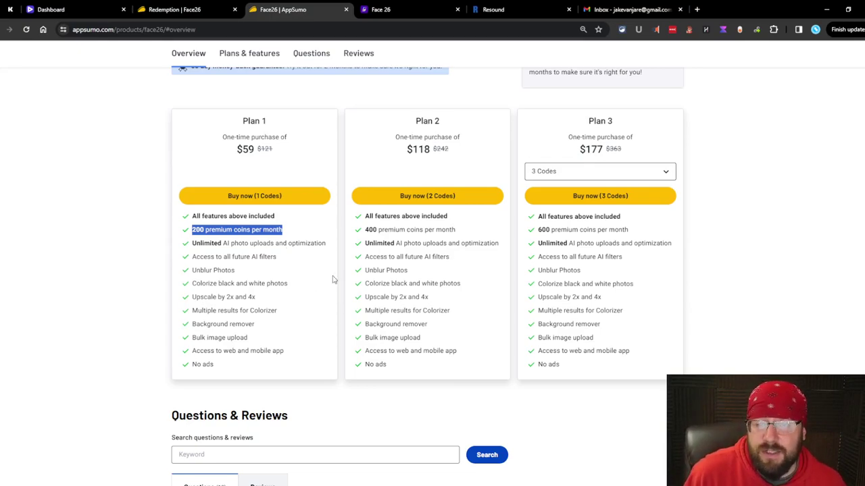
{"action": "scroll", "coordinate": [637, 389], "scroll_direction": "up", "scroll_amount": 10}
{"action": "scroll", "coordinate": [645, 419], "scroll_direction": "up", "scroll_amount": 3}
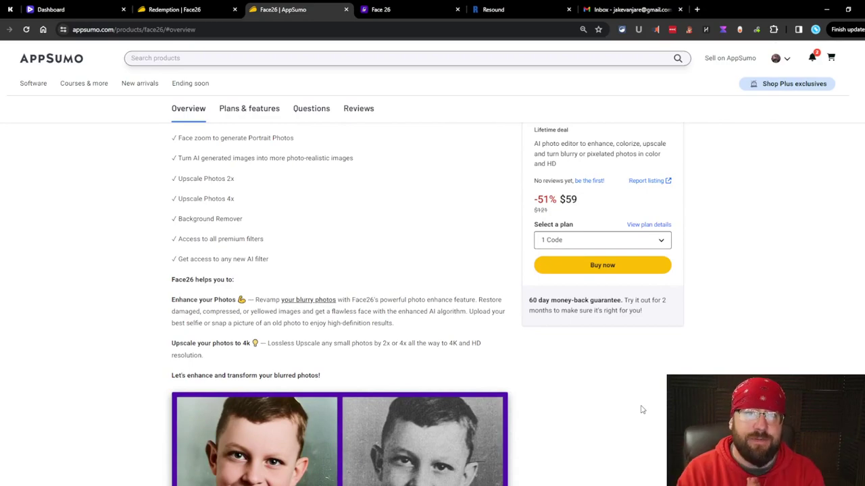
{"action": "scroll", "coordinate": [406, 256], "scroll_direction": "up", "scroll_amount": 5}
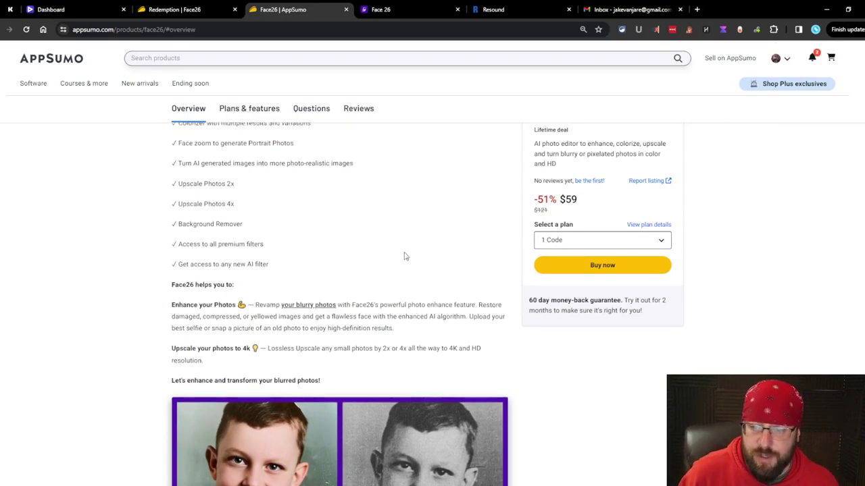
{"action": "scroll", "coordinate": [404, 262], "scroll_direction": "up", "scroll_amount": 5}
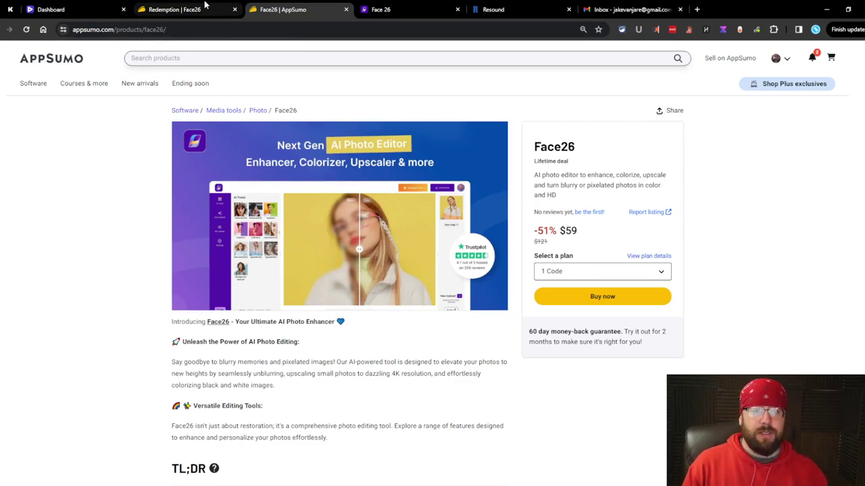
- Switch back to Face26 and open the painted portrait of the blonde woman from the sample images
{"action": "left_click", "coordinate": [399, 9]}
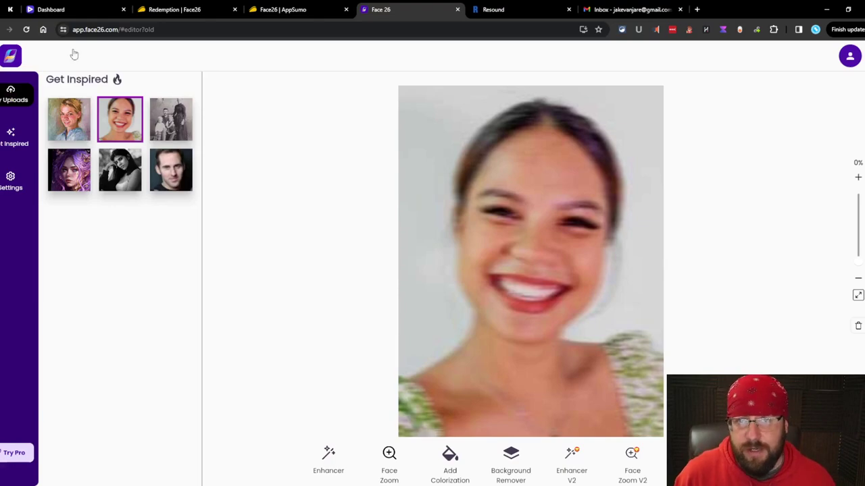
{"action": "left_click", "coordinate": [318, 10]}
{"action": "left_click", "coordinate": [381, 9]}
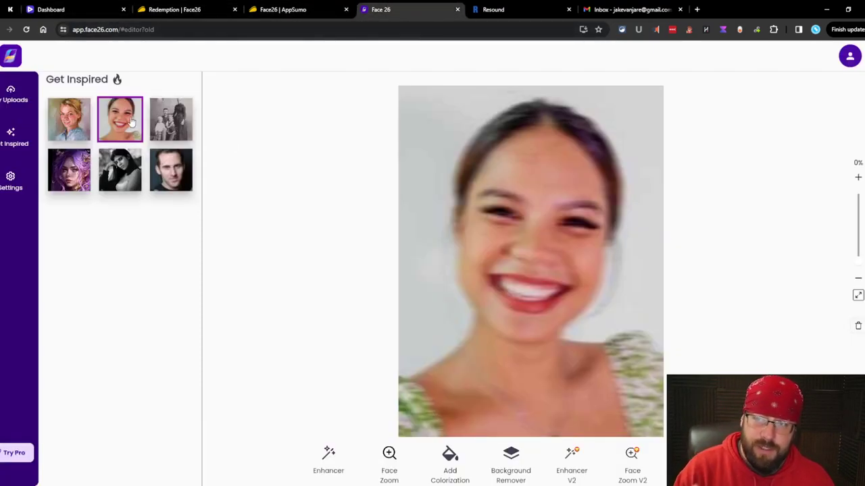
{"action": "left_click", "coordinate": [73, 119]}
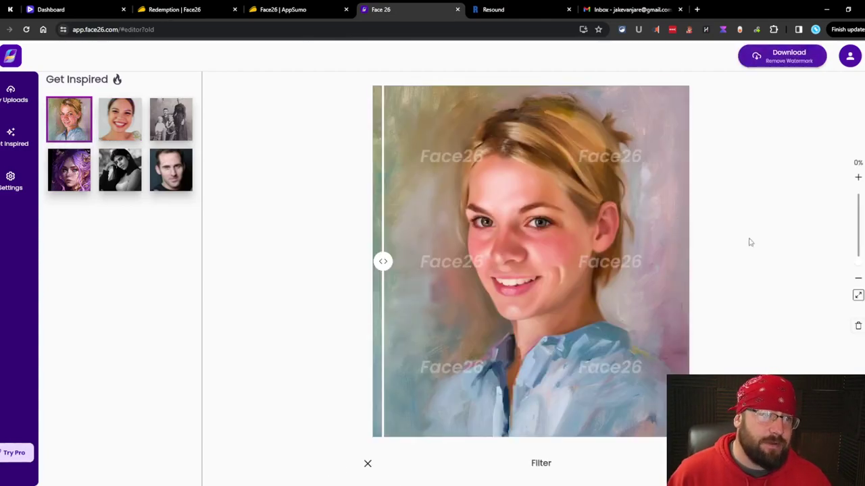
- Switch to AppSumo and check the Face26 plan features and the colorize and portrait examples in the overview
{"action": "left_click", "coordinate": [284, 9]}
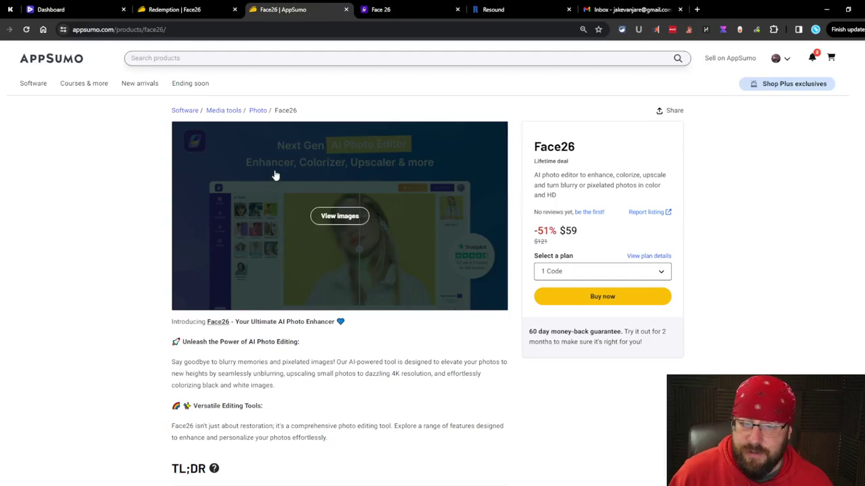
{"action": "scroll", "coordinate": [277, 169], "scroll_direction": "down", "scroll_amount": 10}
{"action": "scroll", "coordinate": [281, 161], "scroll_direction": "down", "scroll_amount": 10}
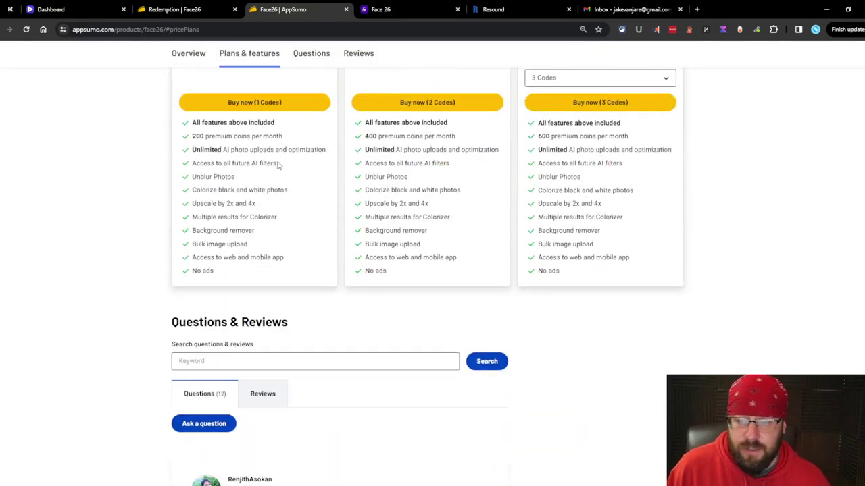
{"action": "scroll", "coordinate": [297, 169], "scroll_direction": "up", "scroll_amount": 10}
{"action": "scroll", "coordinate": [307, 175], "scroll_direction": "up", "scroll_amount": 1}
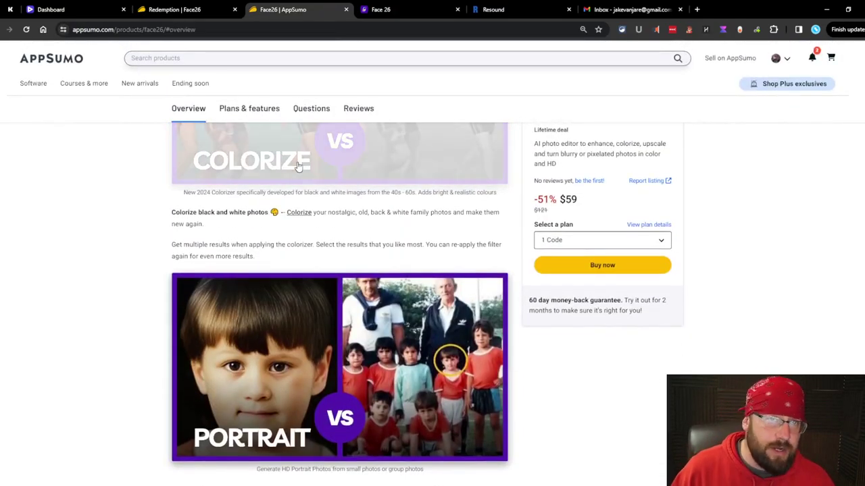